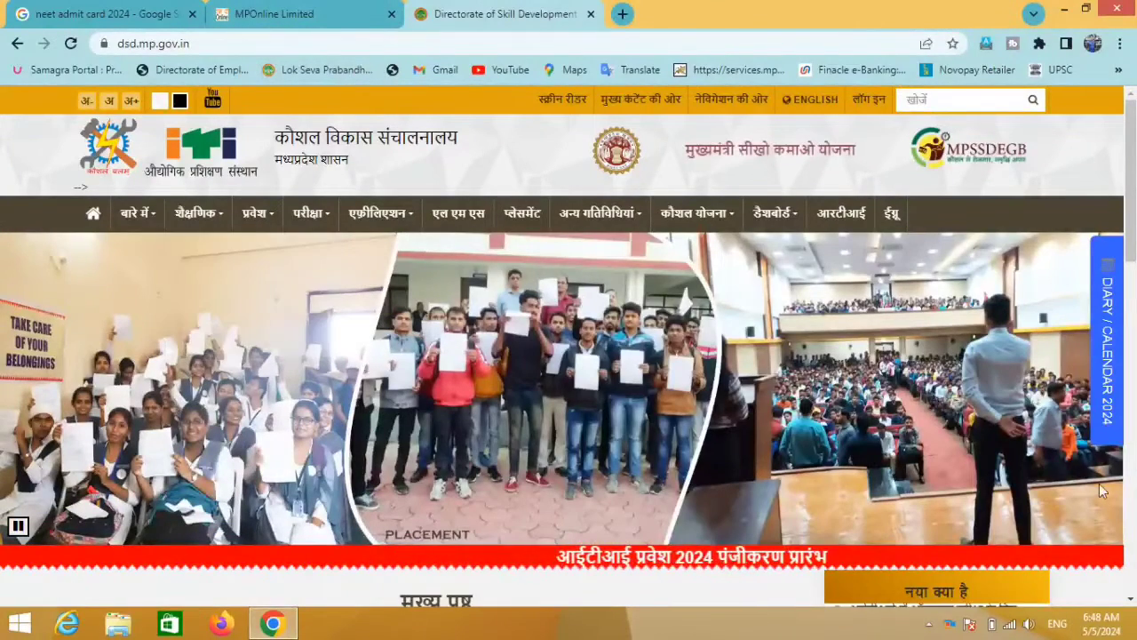
Step: Open the प्रवेश रजिस्ट्रेशन -2024 page from the site's प्रवेश menu
{"action": "scroll", "coordinate": [1129, 597], "scroll_direction": "down", "scroll_amount": 2}
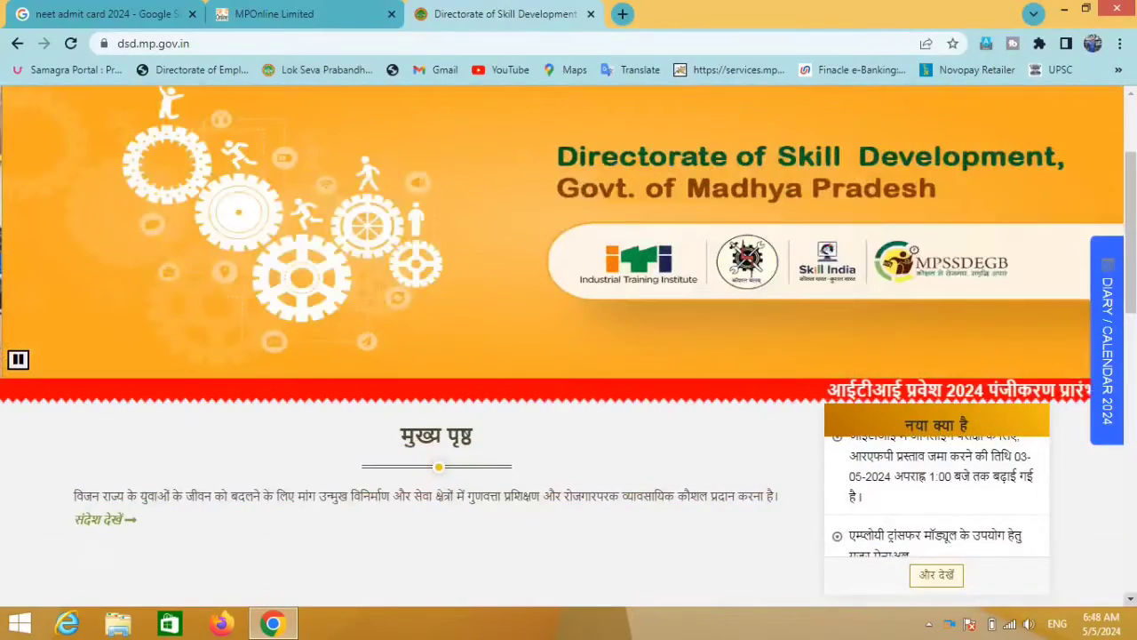
{"action": "left_click", "coordinate": [1130, 95]}
{"action": "left_click", "coordinate": [1130, 96]}
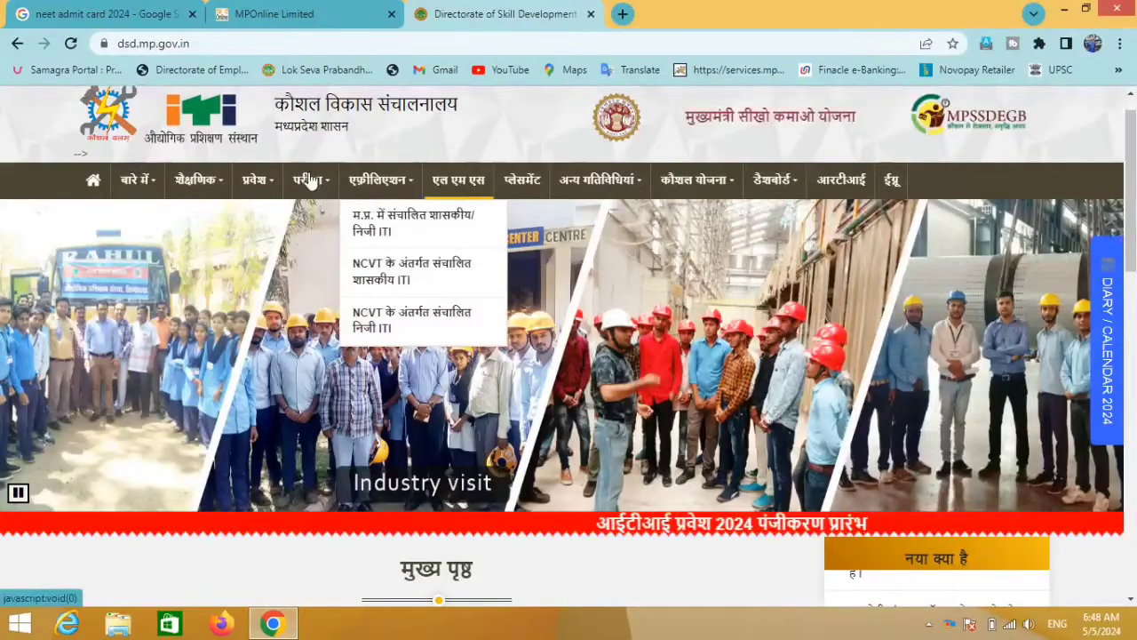
{"action": "mouse_move", "coordinate": [362, 189]}
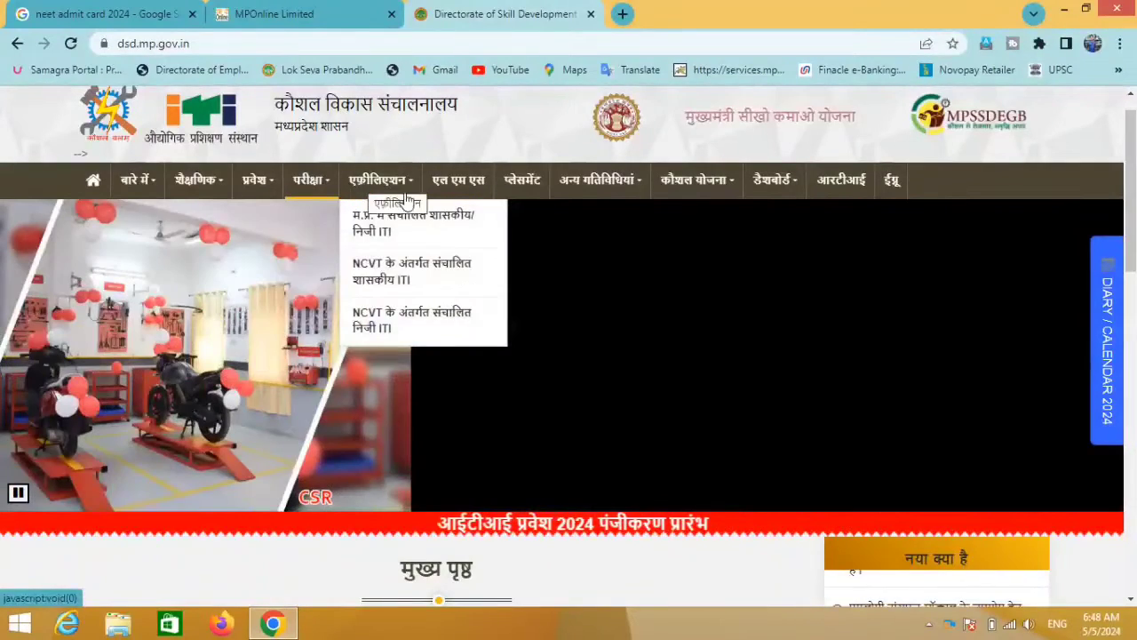
{"action": "mouse_move", "coordinate": [263, 184]}
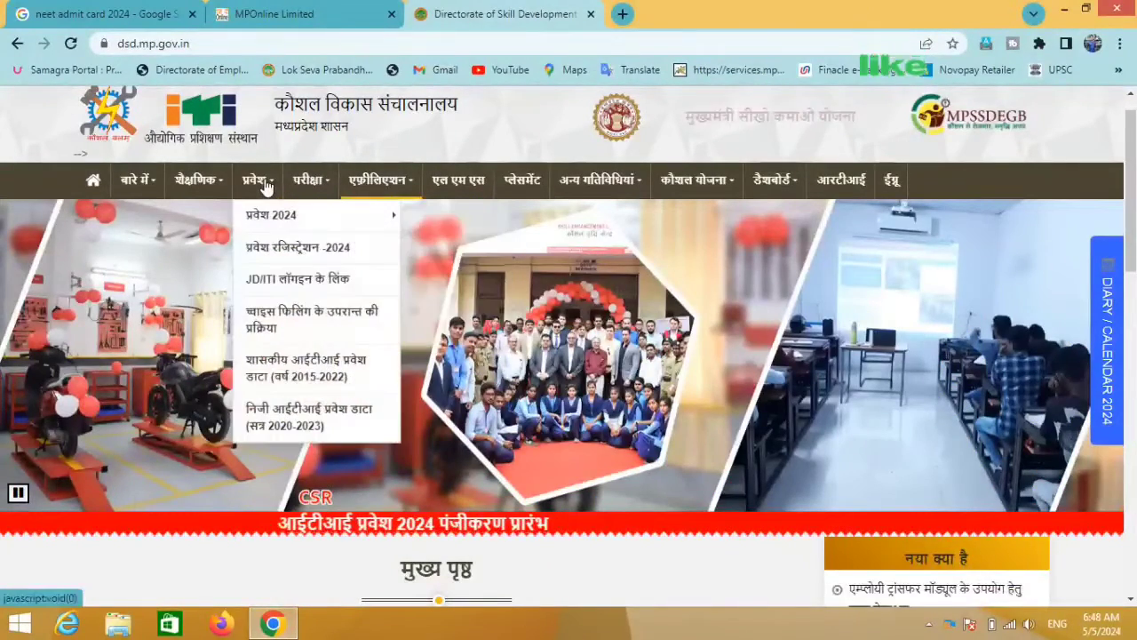
{"action": "mouse_move", "coordinate": [261, 220]}
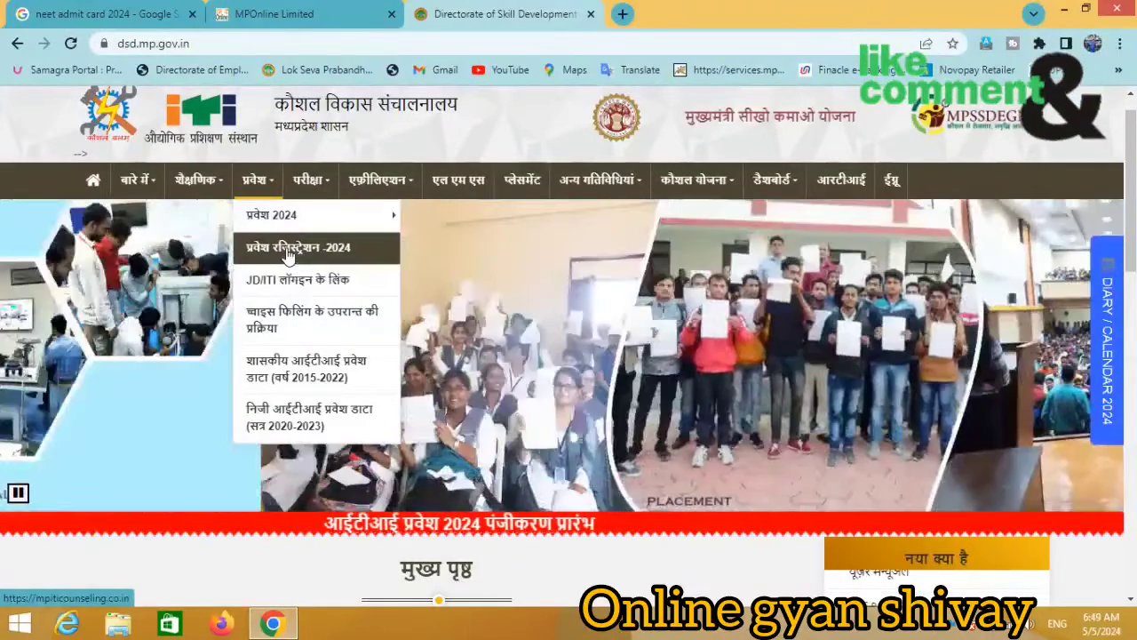
{"action": "left_click", "coordinate": [286, 253]}
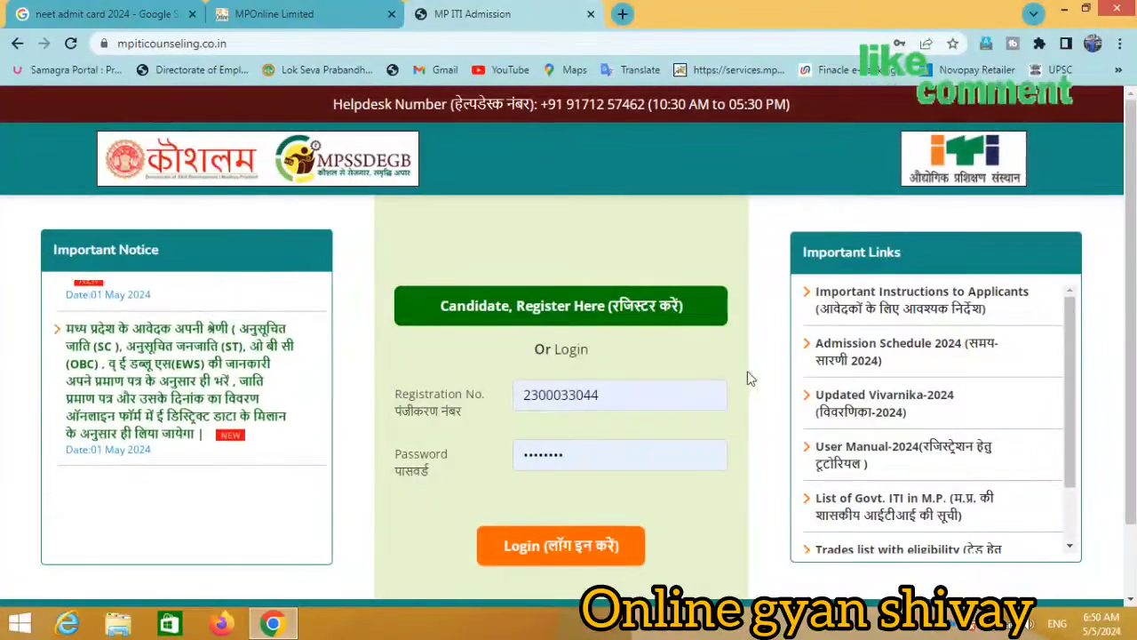
Step: Open Important Instructions to Applicants from the Important Links box
{"action": "left_click", "coordinate": [889, 294]}
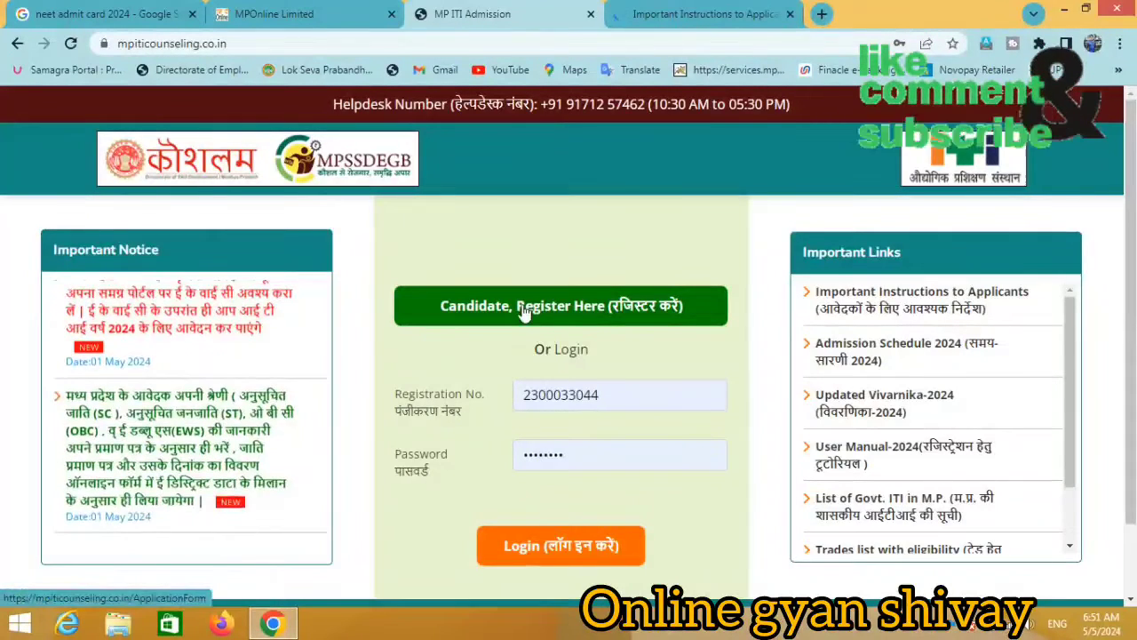
Step: Begin 'Candidate, Register Here' and confirm the Important Instructions dialog
{"action": "left_click", "coordinate": [590, 315]}
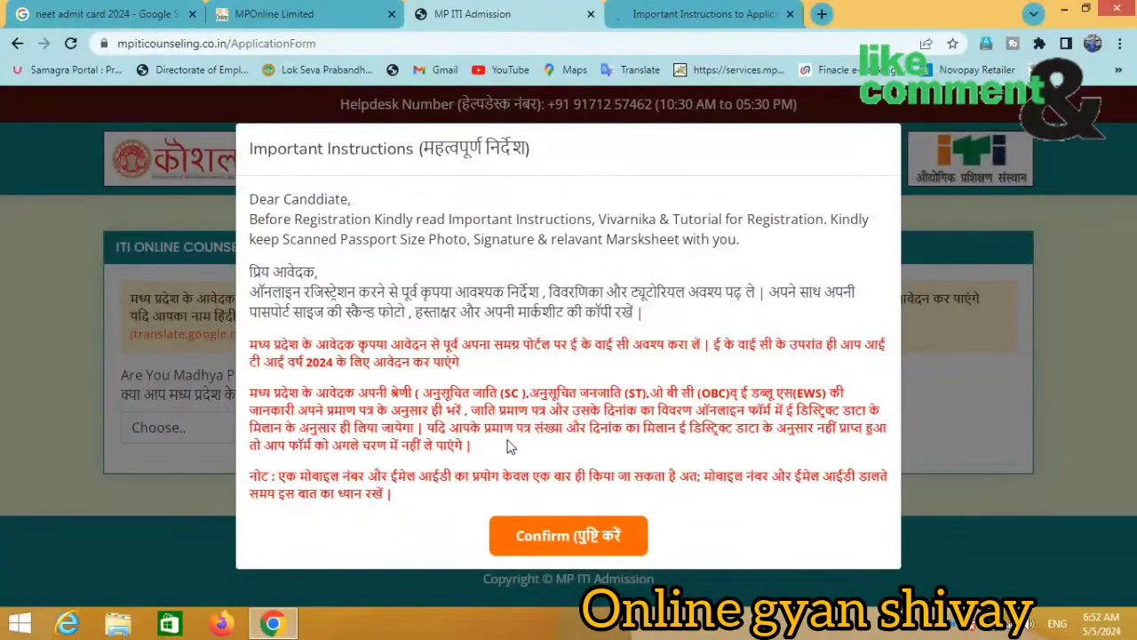
{"action": "left_click", "coordinate": [558, 538]}
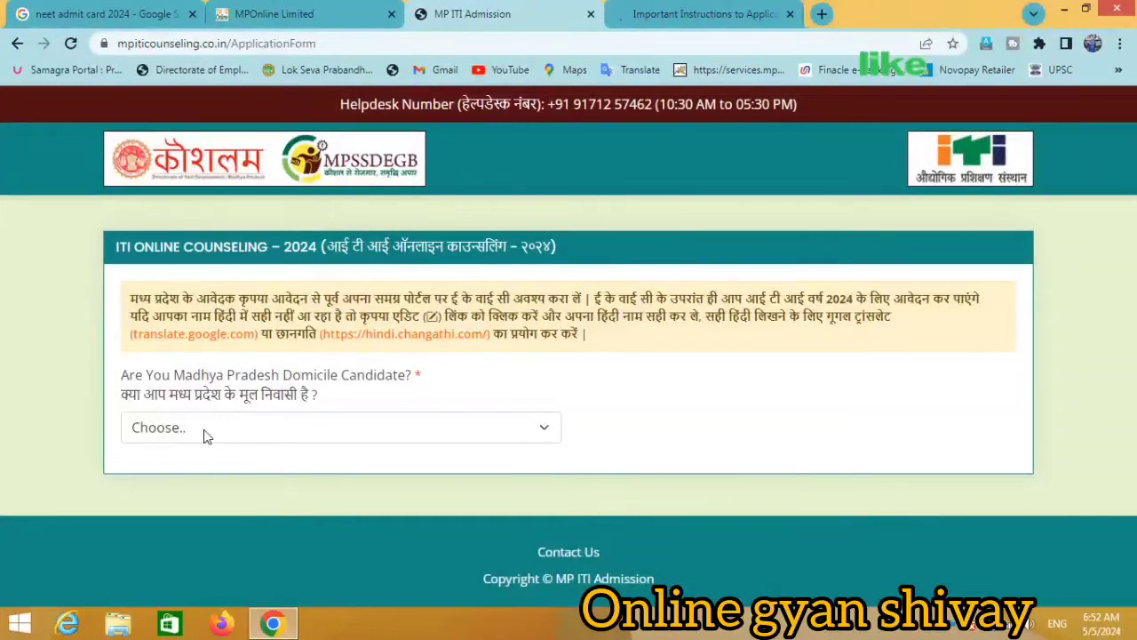
Step: Answer Yes to Madhya Pradesh domicile and submit the candidate's Samagra ID for verification
{"action": "left_click", "coordinate": [180, 418]}
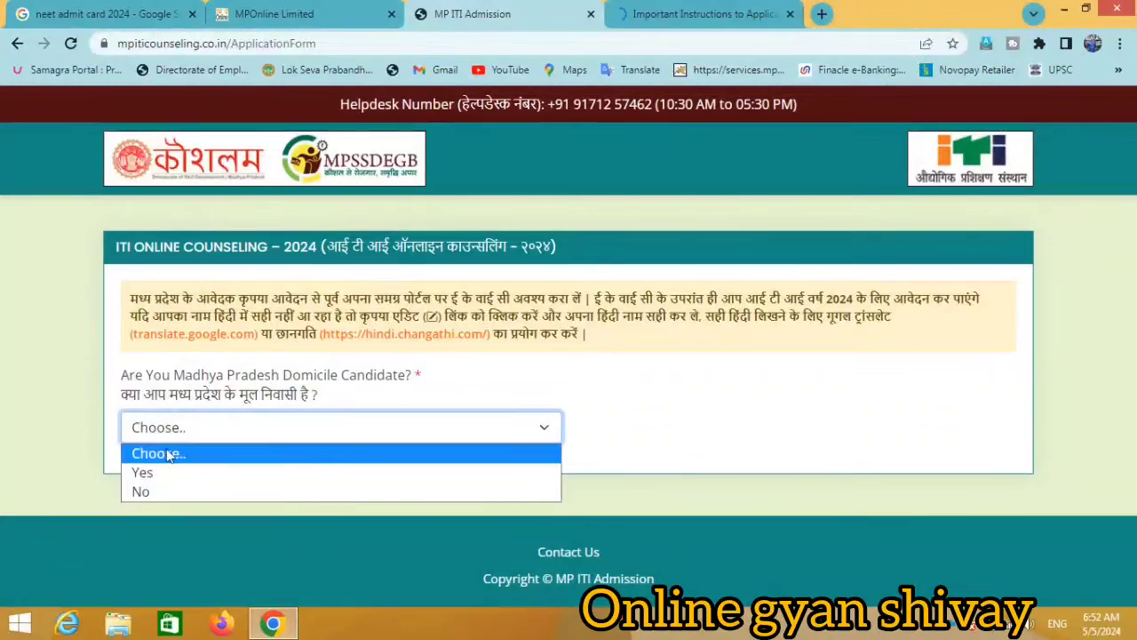
{"action": "left_click", "coordinate": [160, 473]}
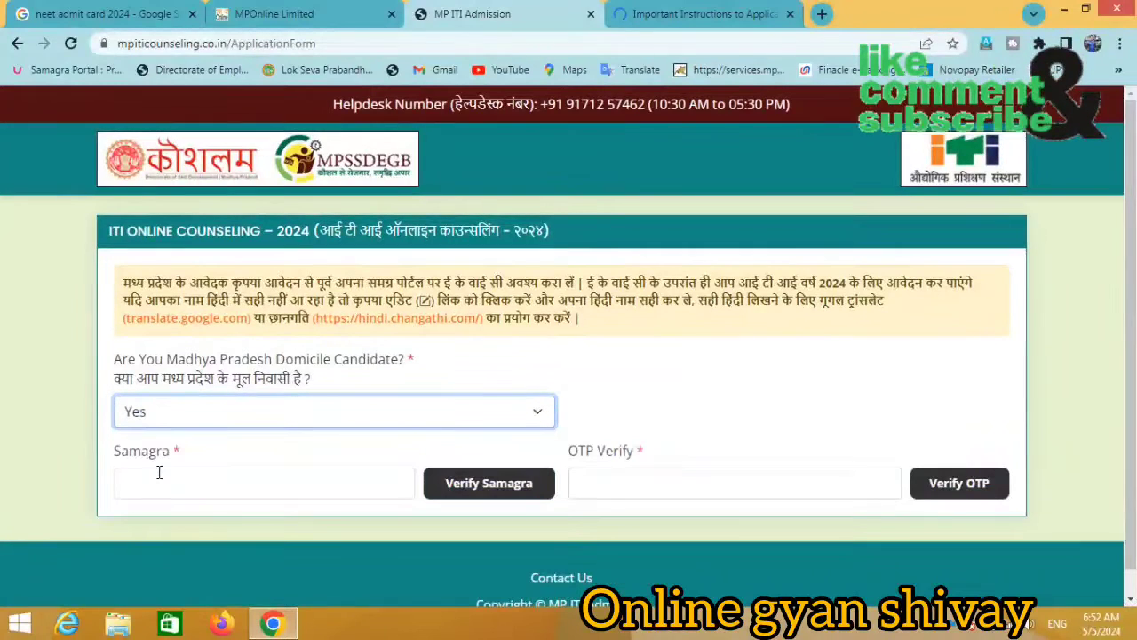
{"action": "left_click", "coordinate": [145, 482]}
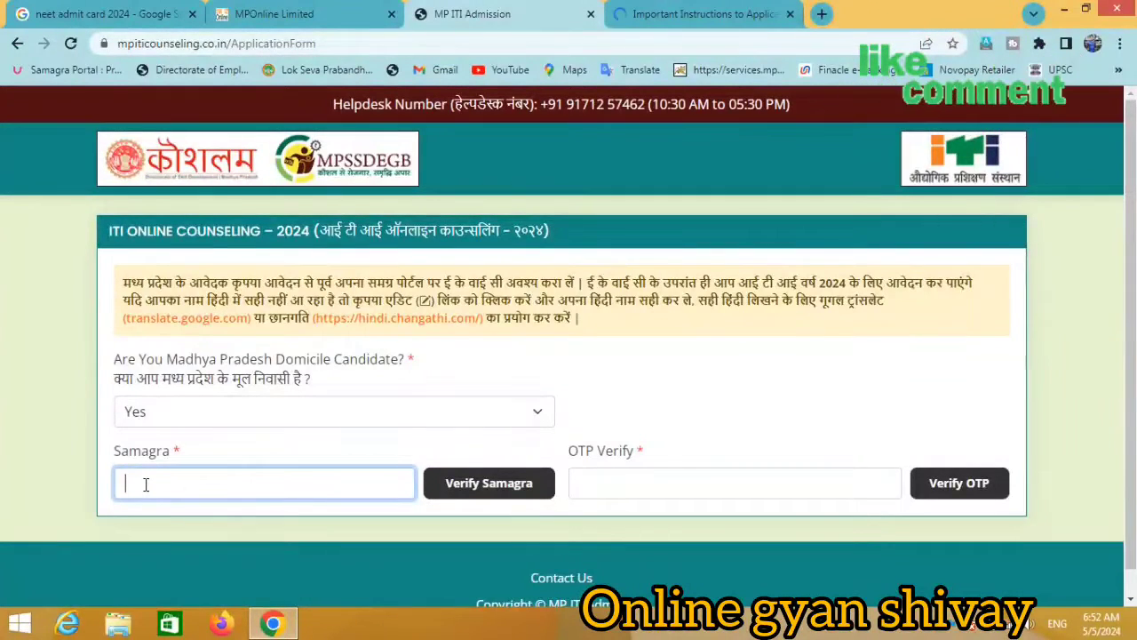
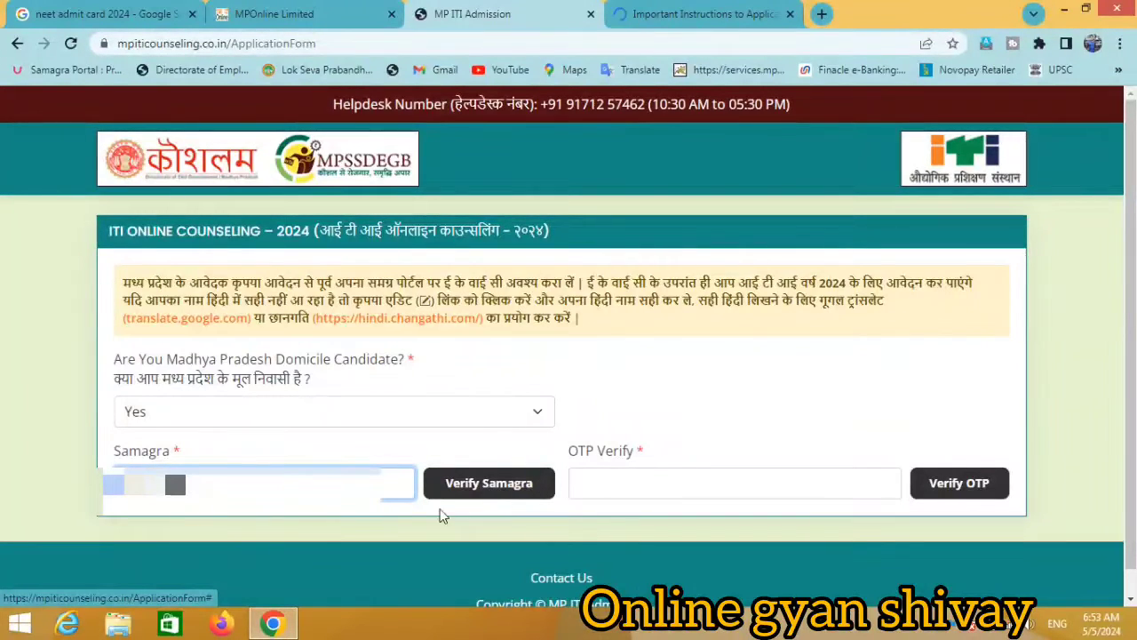
{"action": "left_click", "coordinate": [492, 496]}
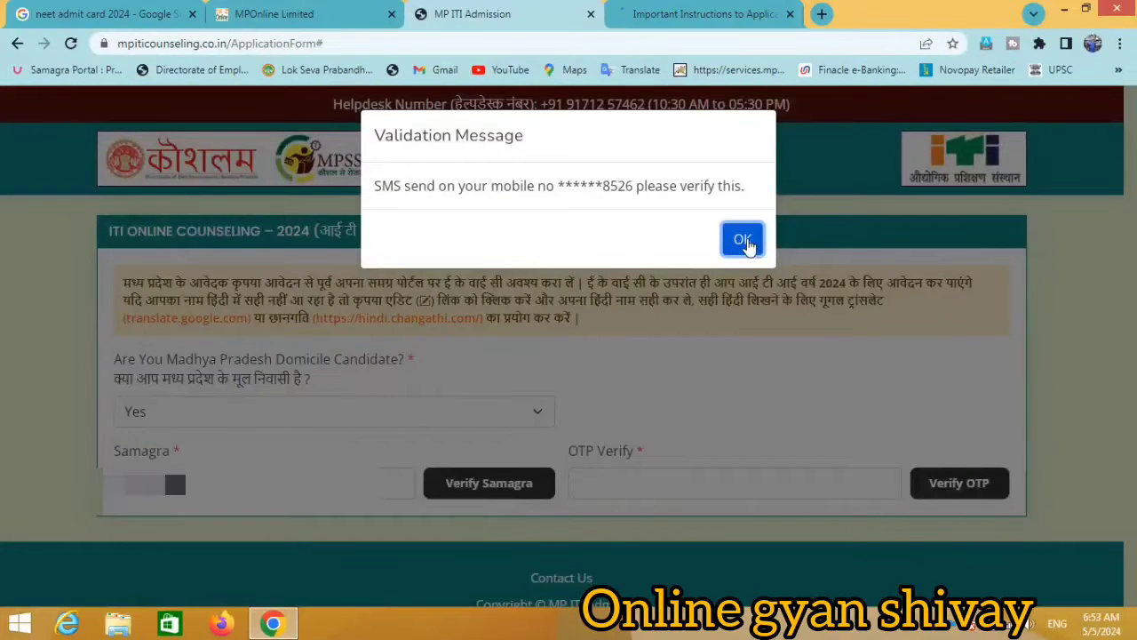
Step: Acknowledge the SMS notice and verify the mobile OTP sent to the candidate
{"action": "left_click", "coordinate": [742, 240]}
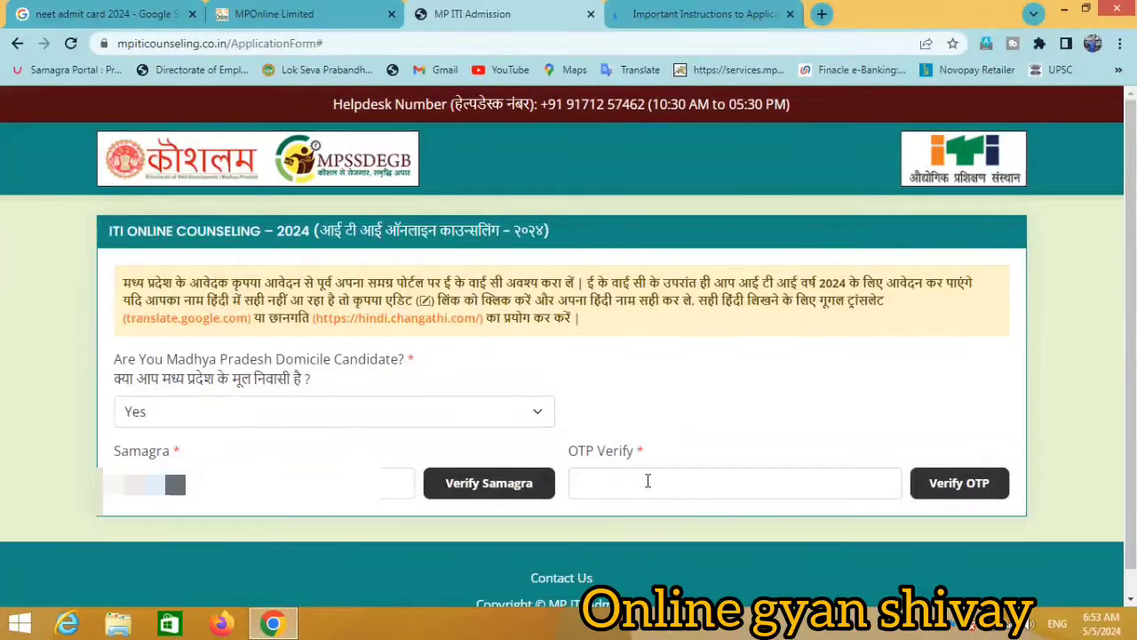
{"action": "left_click", "coordinate": [648, 481]}
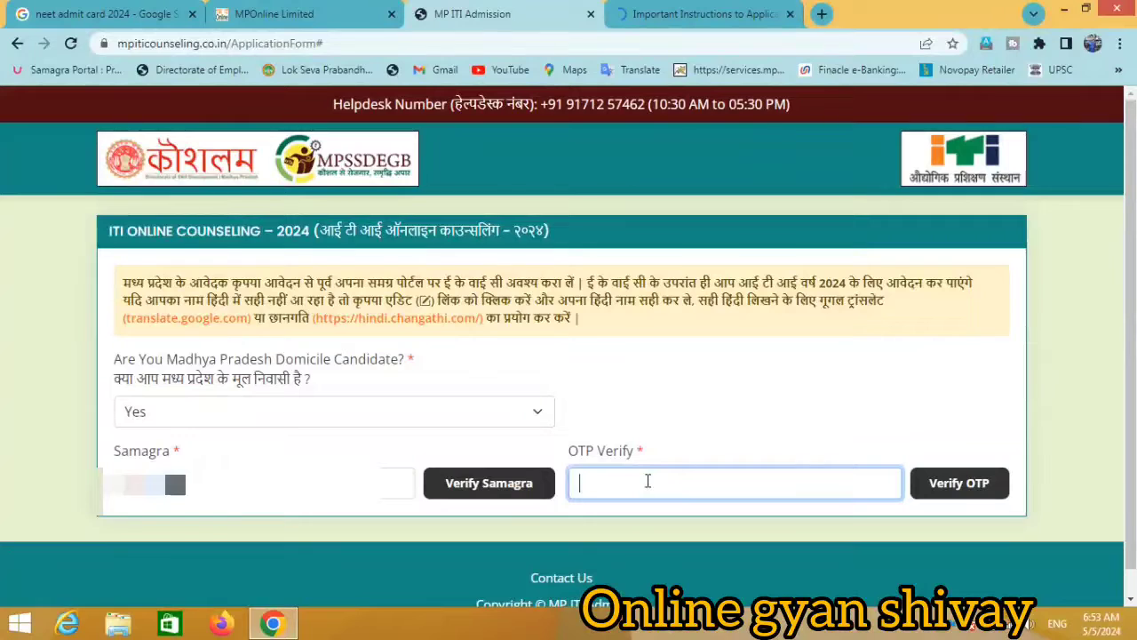
{"action": "left_click", "coordinate": [969, 491]}
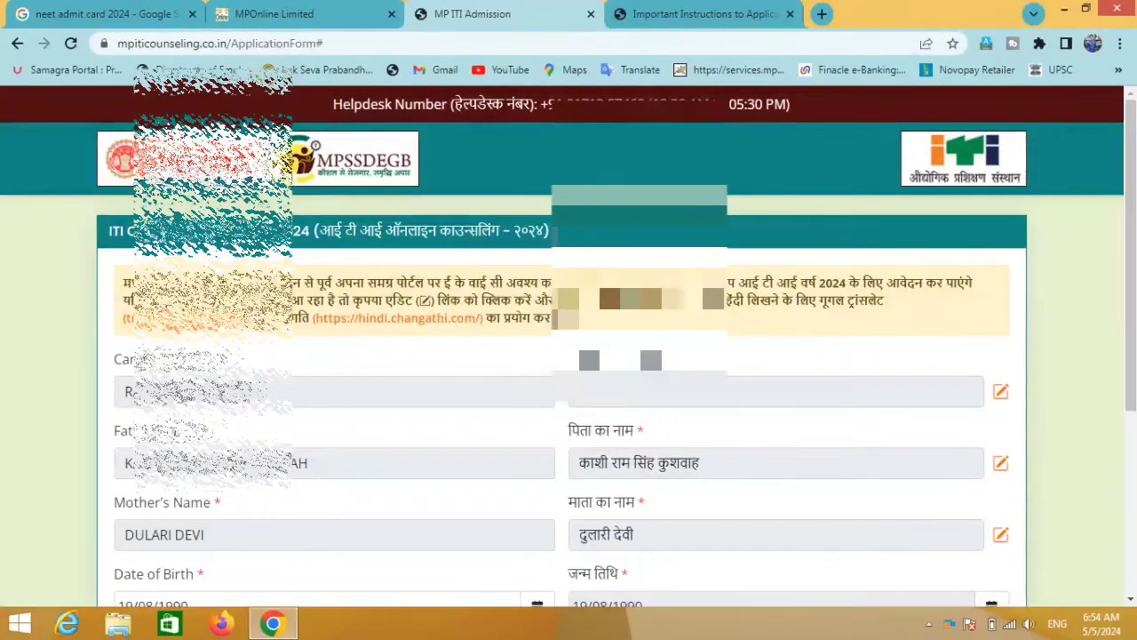
Step: Enter the e-mail verification code and submit the registration form
{"action": "left_click", "coordinate": [1130, 600]}
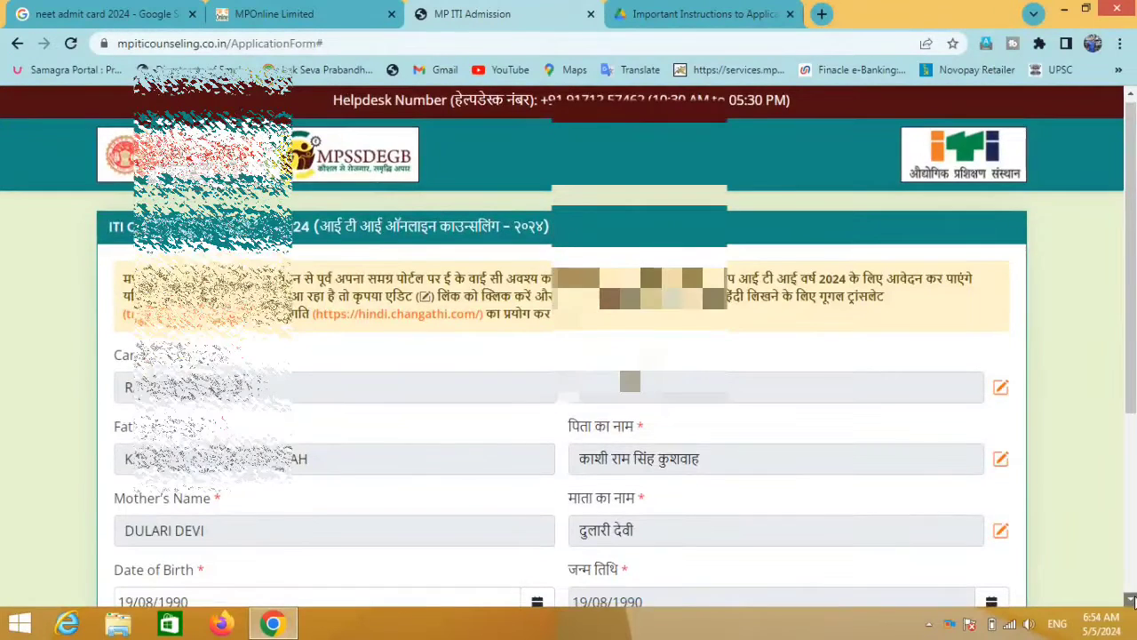
{"action": "left_click", "coordinate": [1131, 600]}
{"action": "left_click", "coordinate": [1130, 600]}
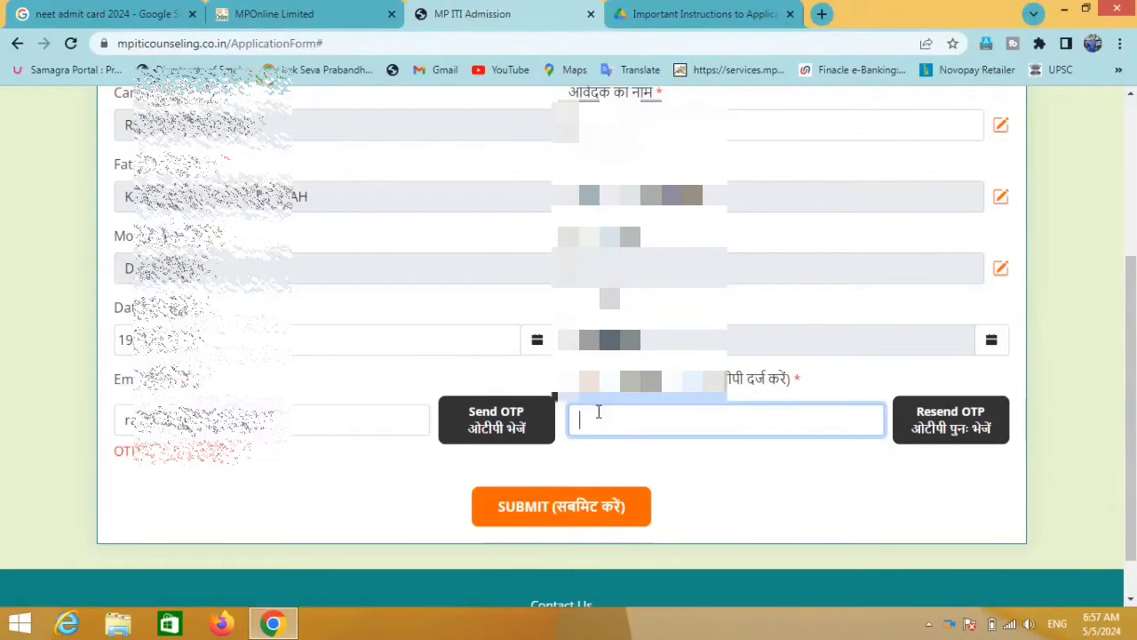
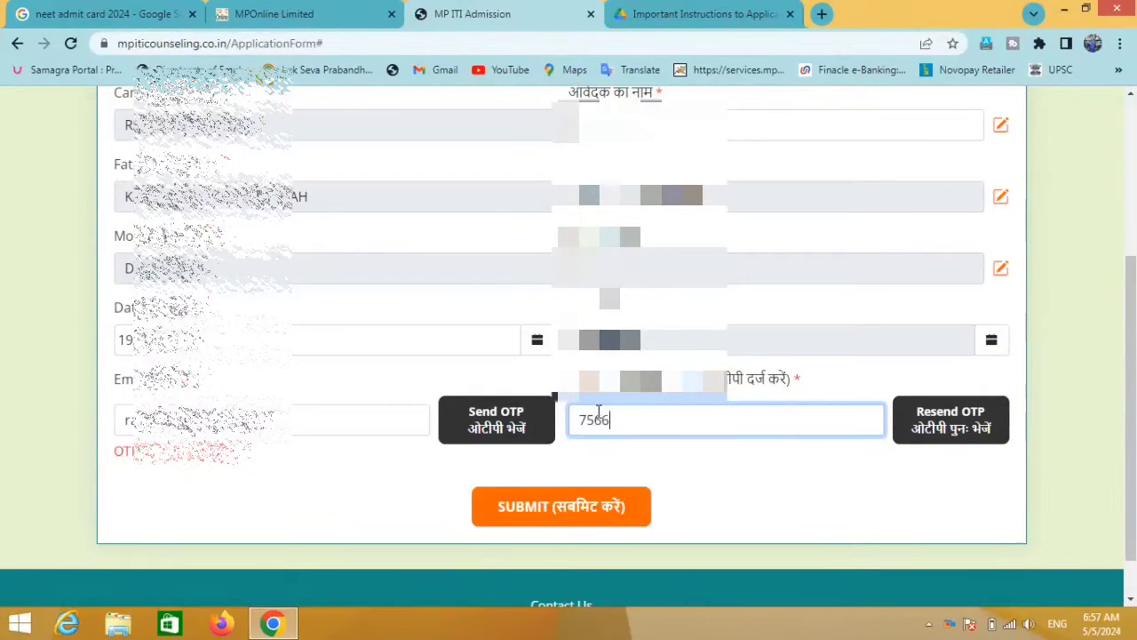
{"action": "left_click", "coordinate": [579, 508]}
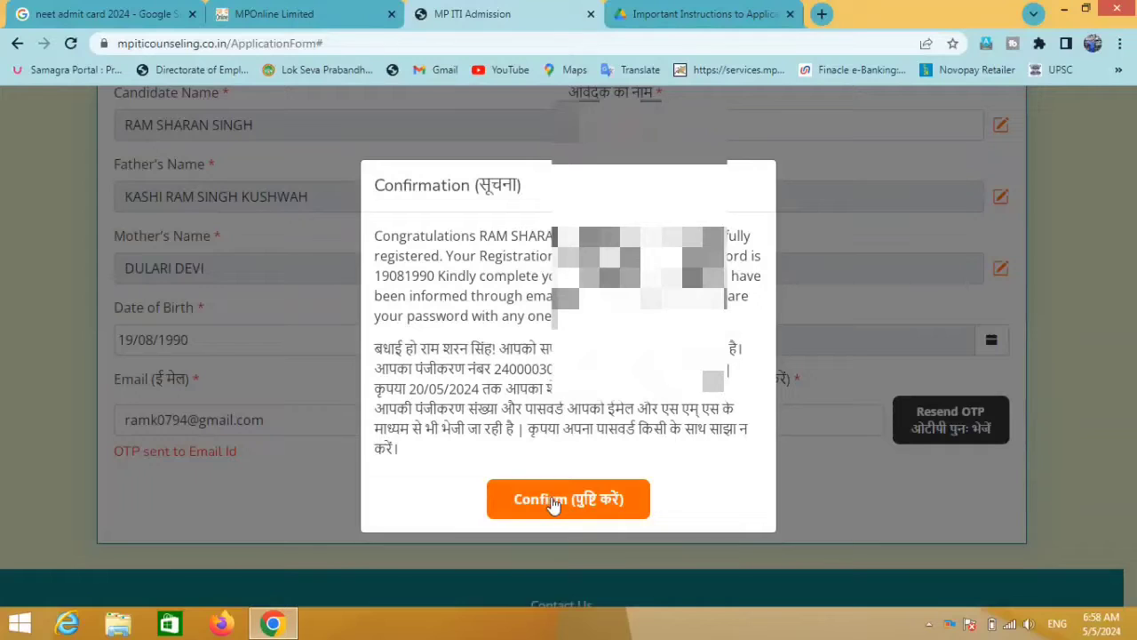
Step: Confirm the successful registration and proceed via Complete Registration to the full form
{"action": "left_click", "coordinate": [555, 503]}
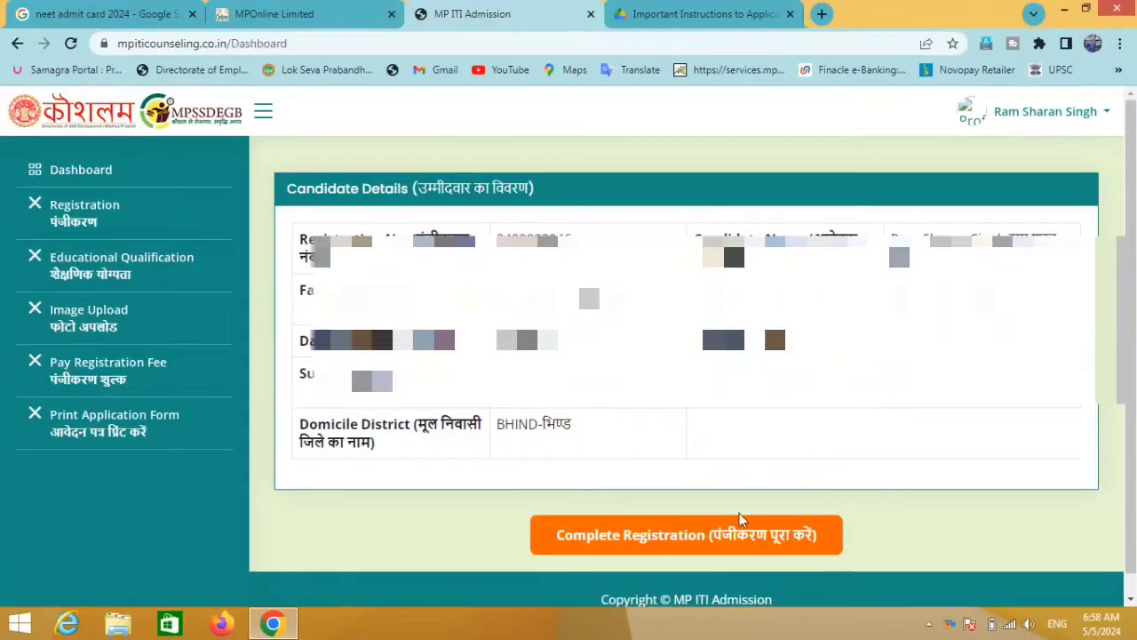
{"action": "left_click", "coordinate": [674, 538]}
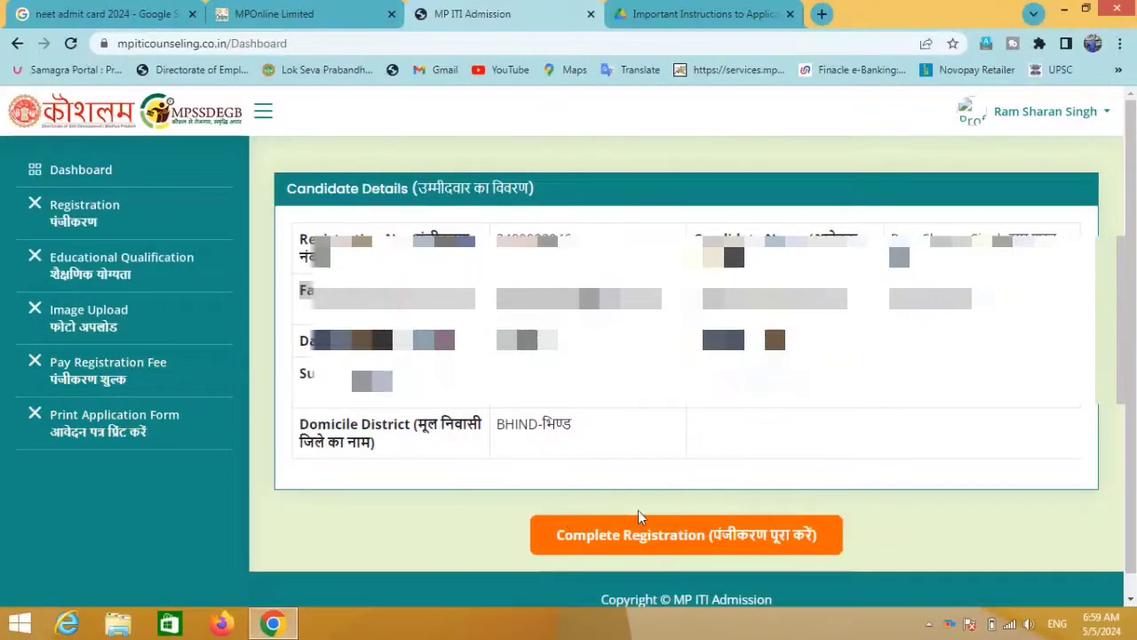
{"action": "left_click", "coordinate": [633, 534]}
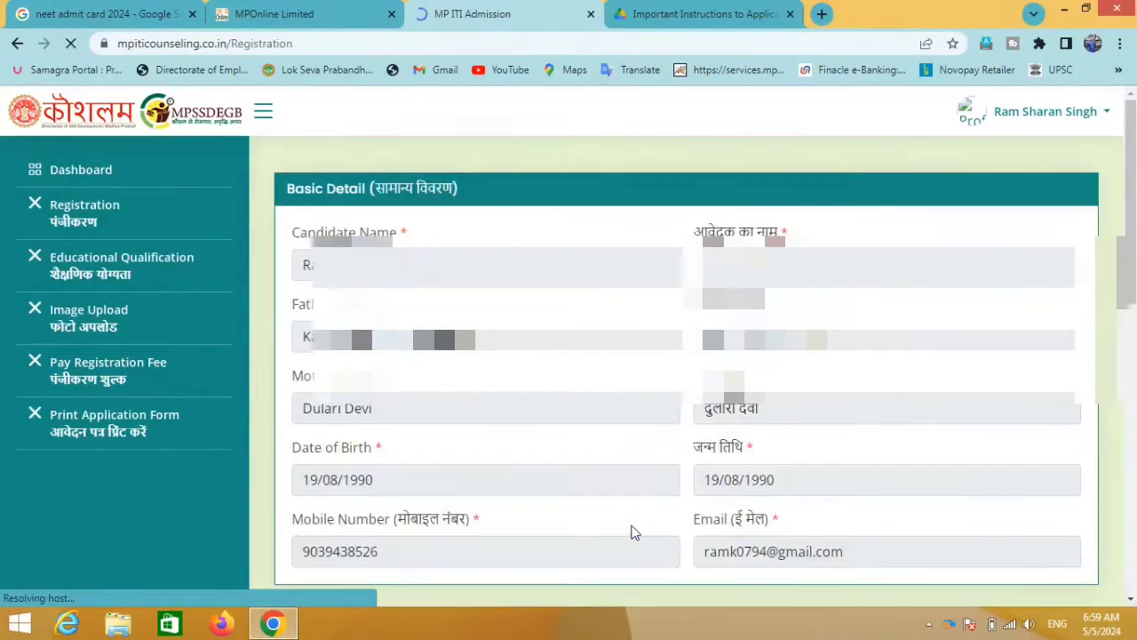
Step: Set religion to HINDU, trade selection class to 10th-based, and highest qualification to 12th - 12वीं
{"action": "scroll", "coordinate": [752, 515], "scroll_direction": "down", "scroll_amount": 6}
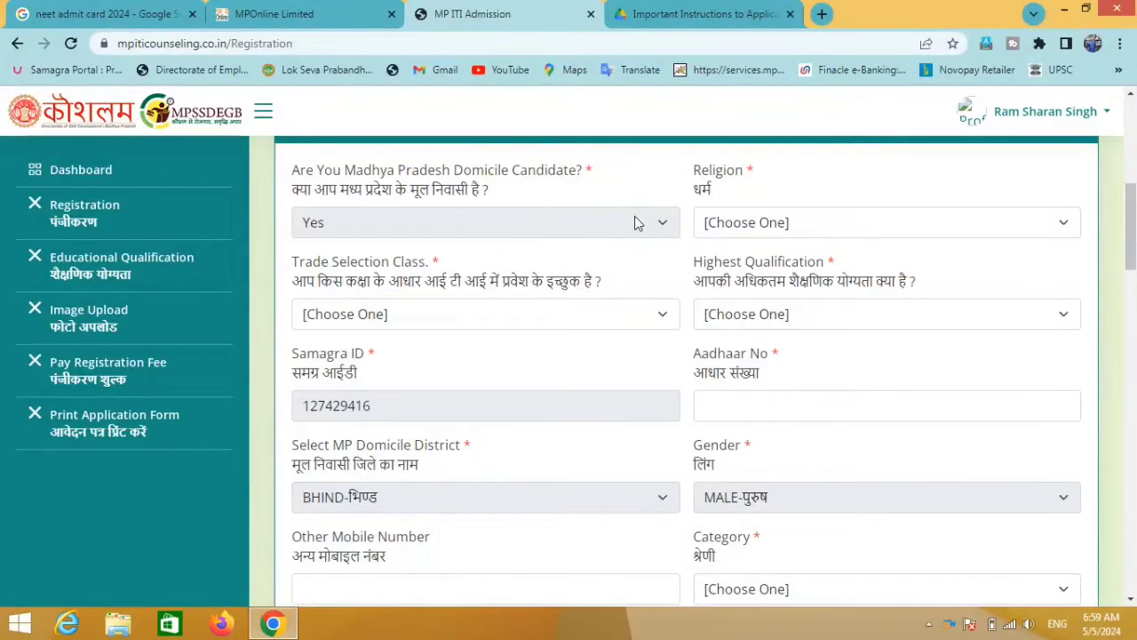
{"action": "left_click", "coordinate": [756, 230]}
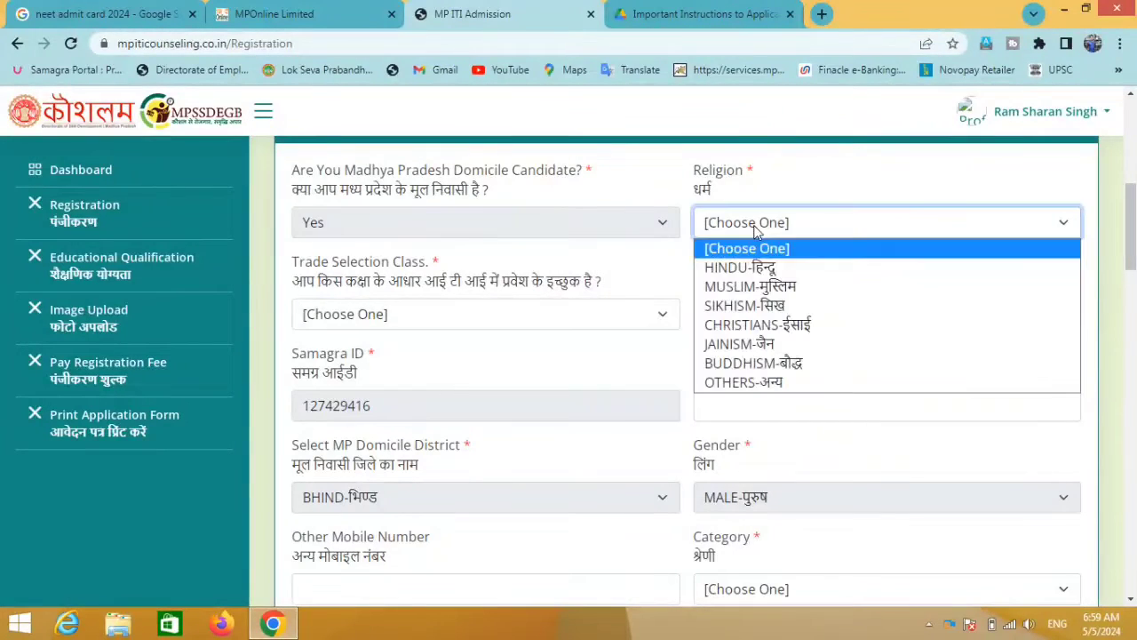
{"action": "left_click", "coordinate": [721, 270]}
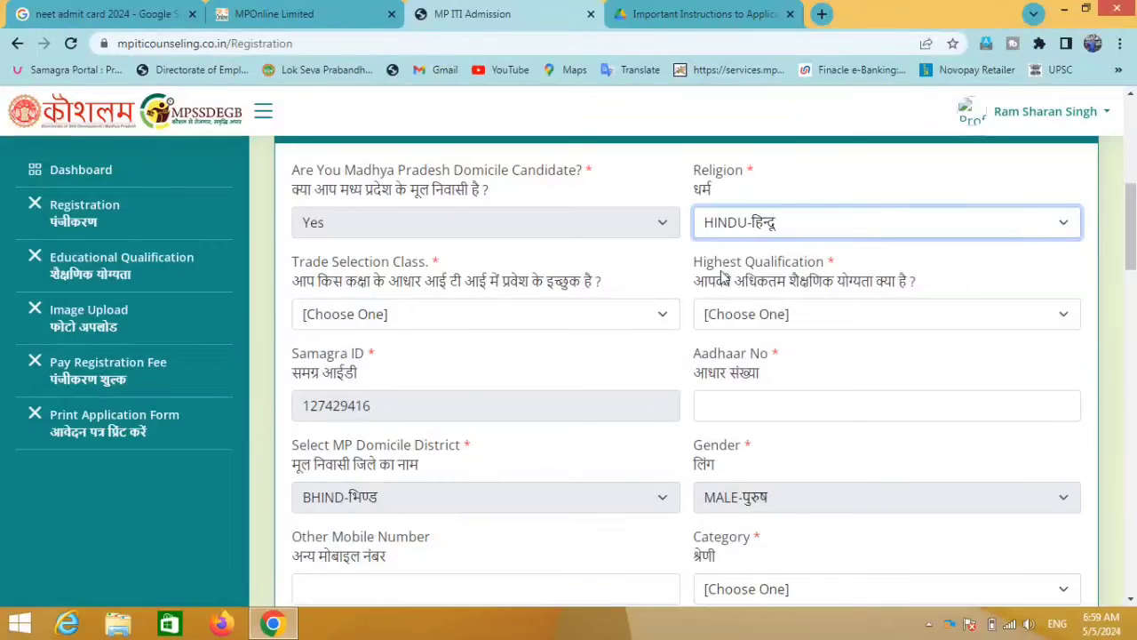
{"action": "left_click", "coordinate": [371, 316]}
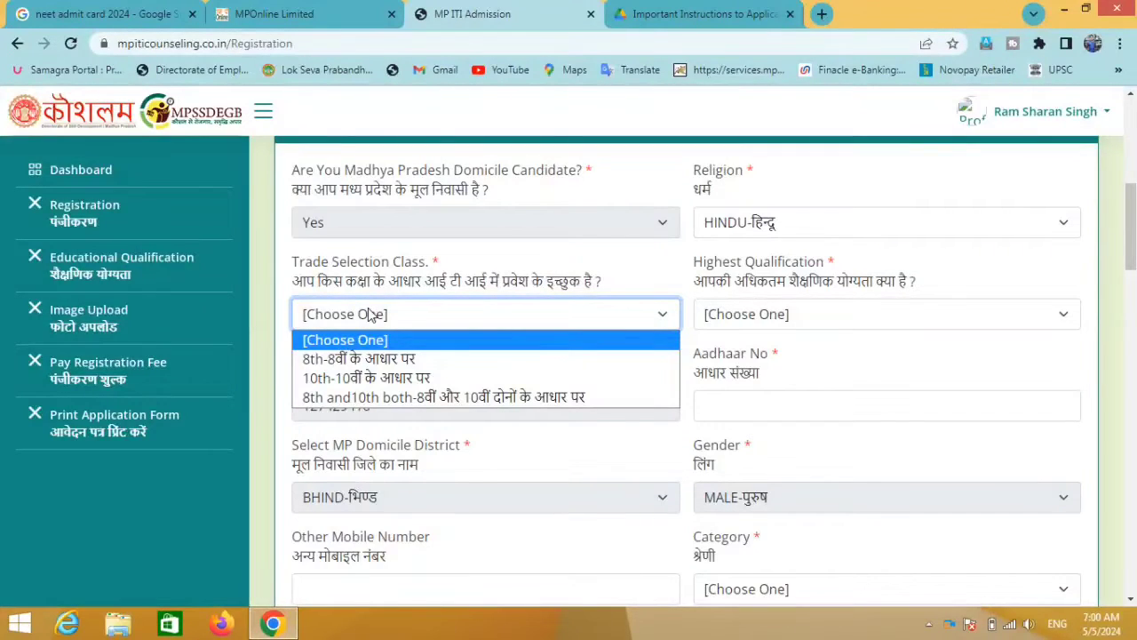
{"action": "left_click", "coordinate": [351, 379]}
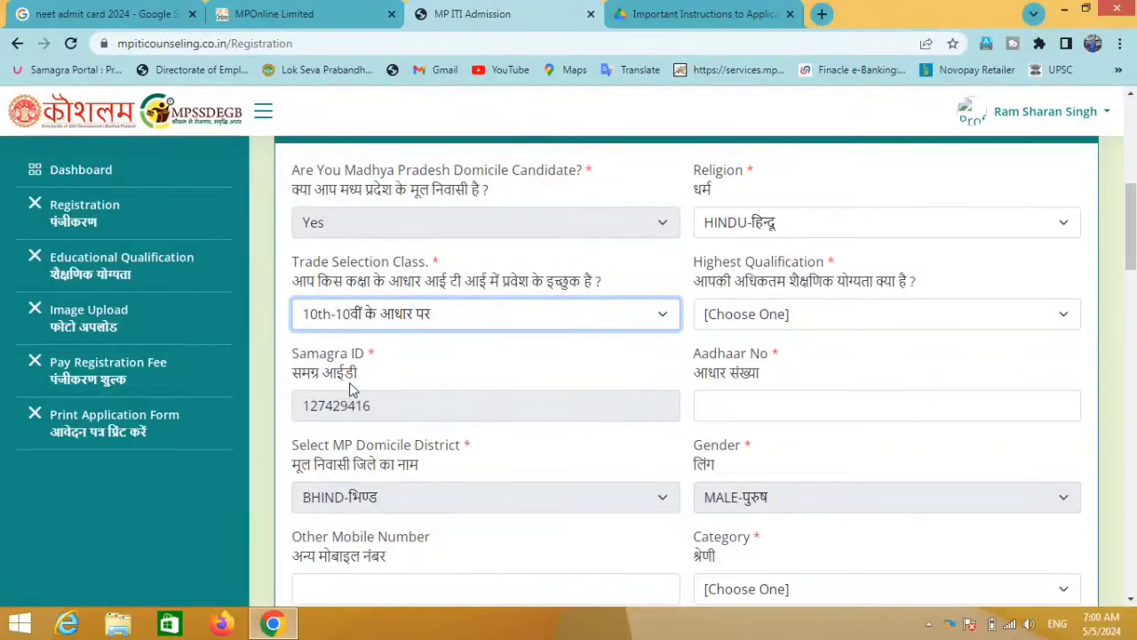
{"action": "left_click", "coordinate": [743, 323]}
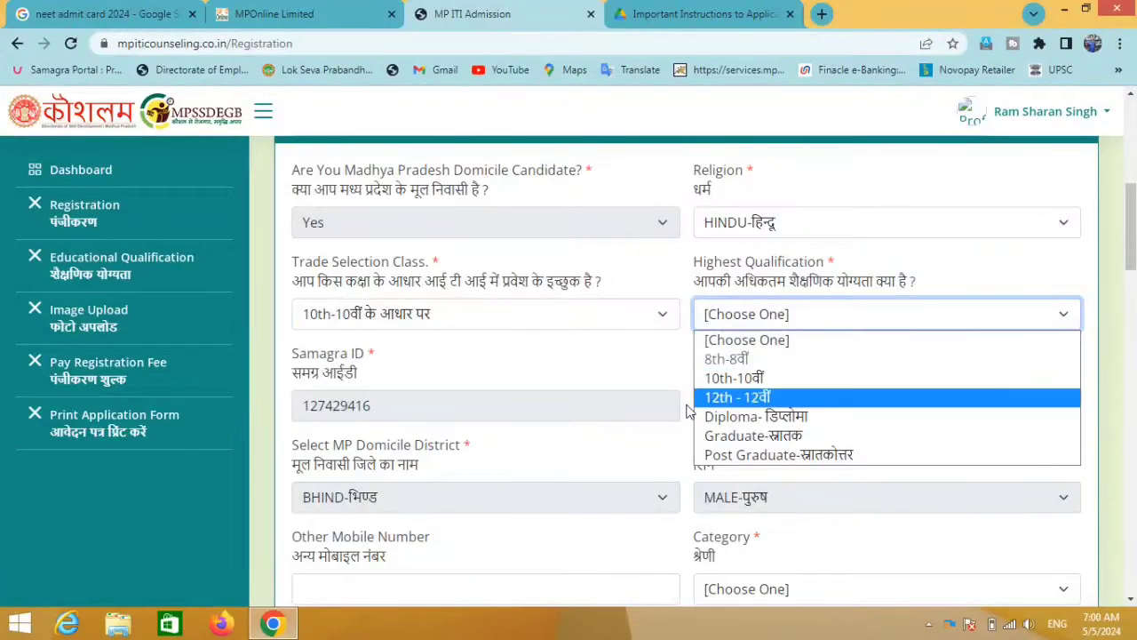
{"action": "left_click", "coordinate": [726, 400]}
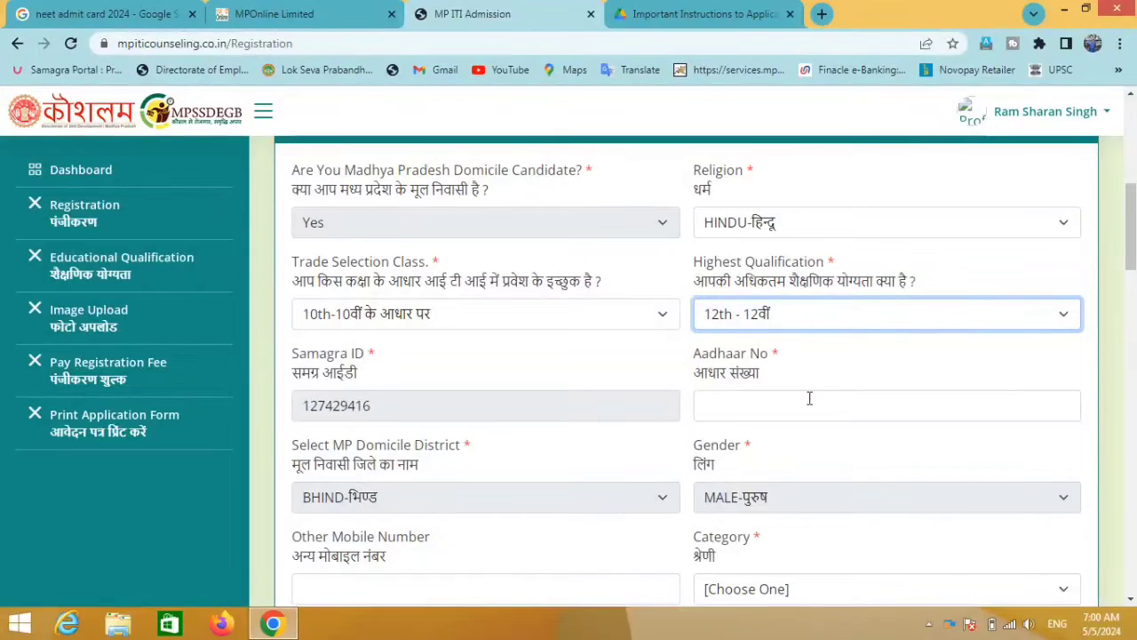
{"action": "left_click", "coordinate": [764, 412]}
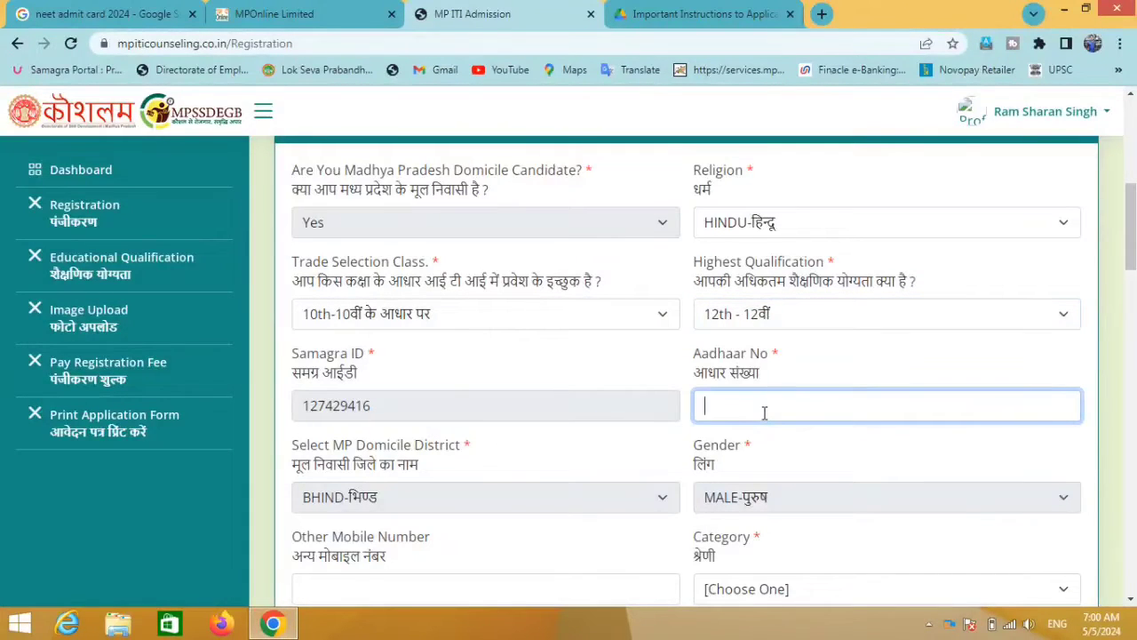
Step: Enter the applicant's Aadhaar number, choose OBC category, and acknowledge the certificate warning
{"action": "scroll", "coordinate": [1130, 600], "scroll_direction": "down", "scroll_amount": 3}
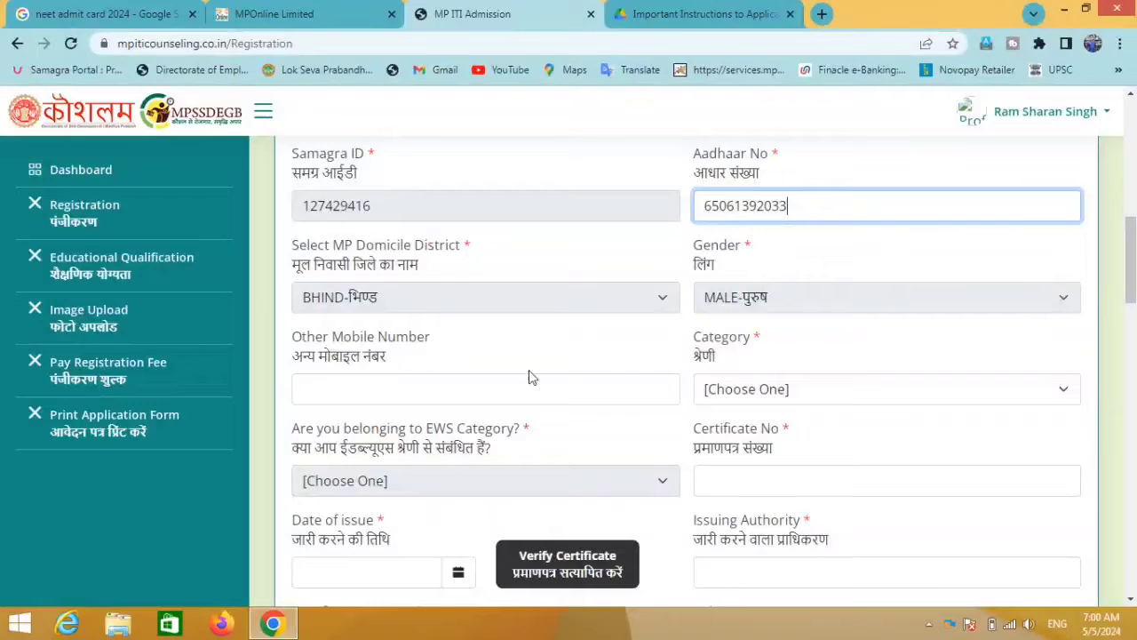
{"action": "left_click", "coordinate": [751, 389]}
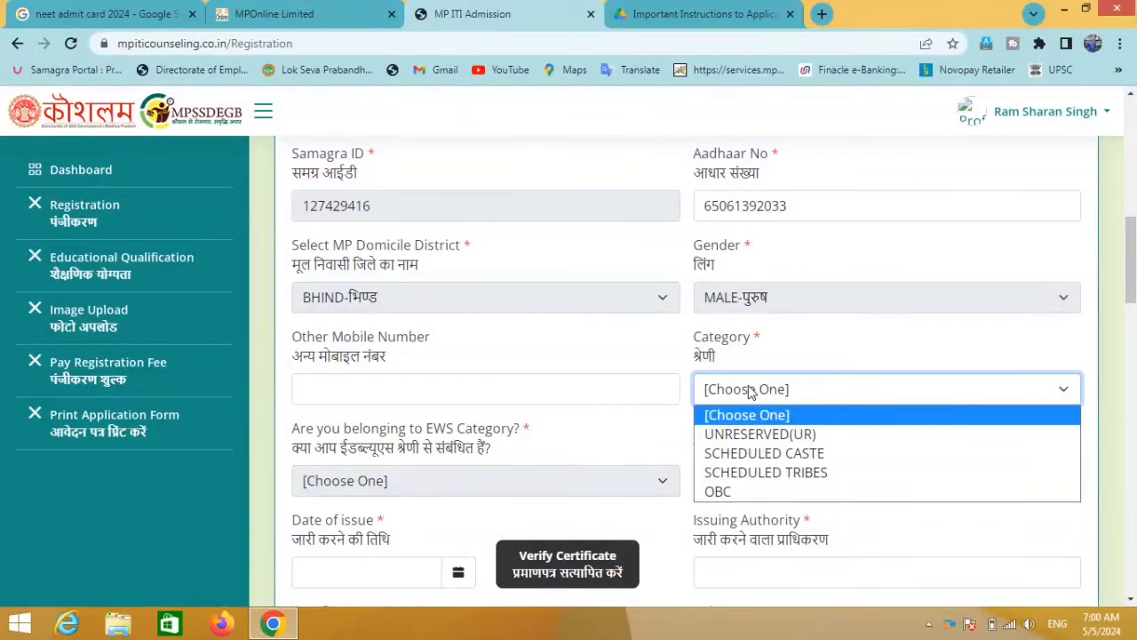
{"action": "left_click", "coordinate": [725, 495]}
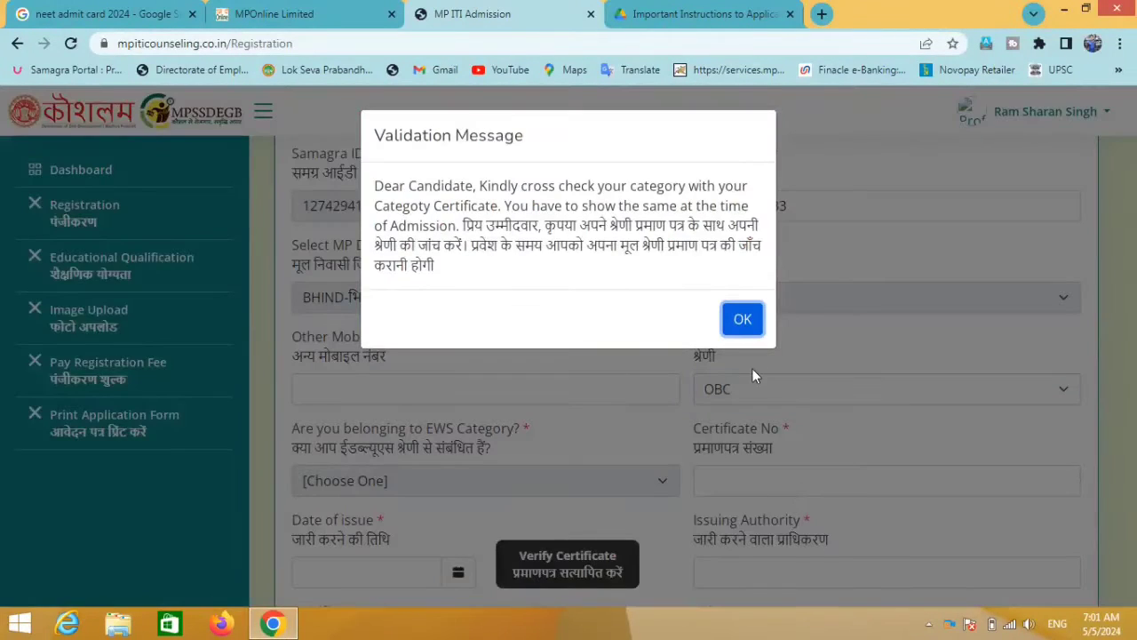
{"action": "left_click", "coordinate": [742, 319]}
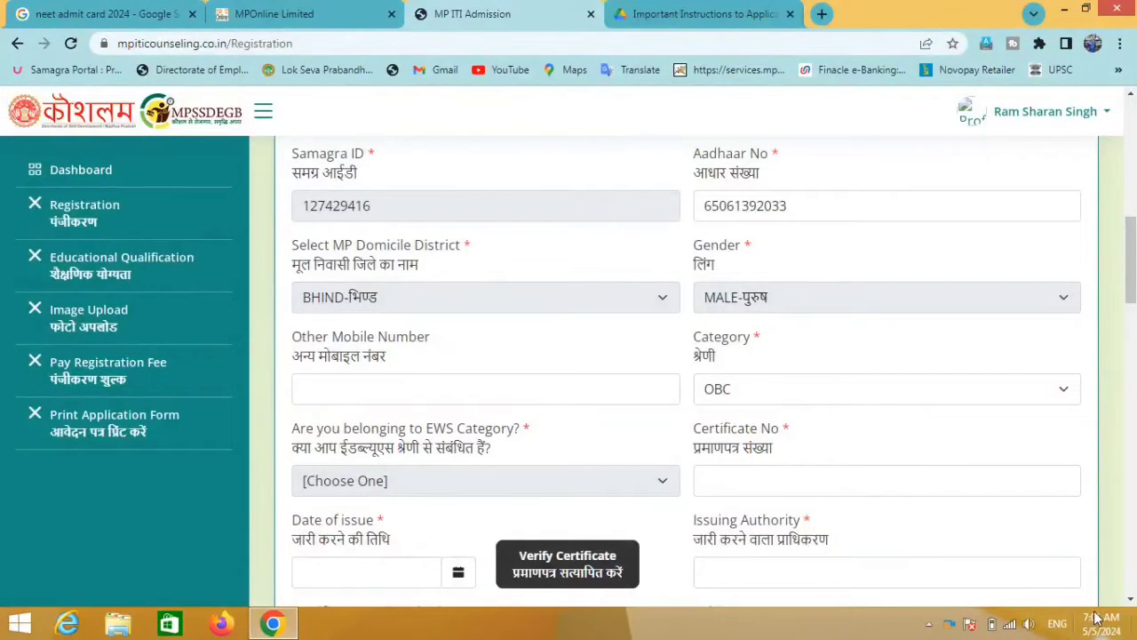
Step: Enter the OBC certificate number in the Certificate No field
{"action": "left_click", "coordinate": [1131, 600]}
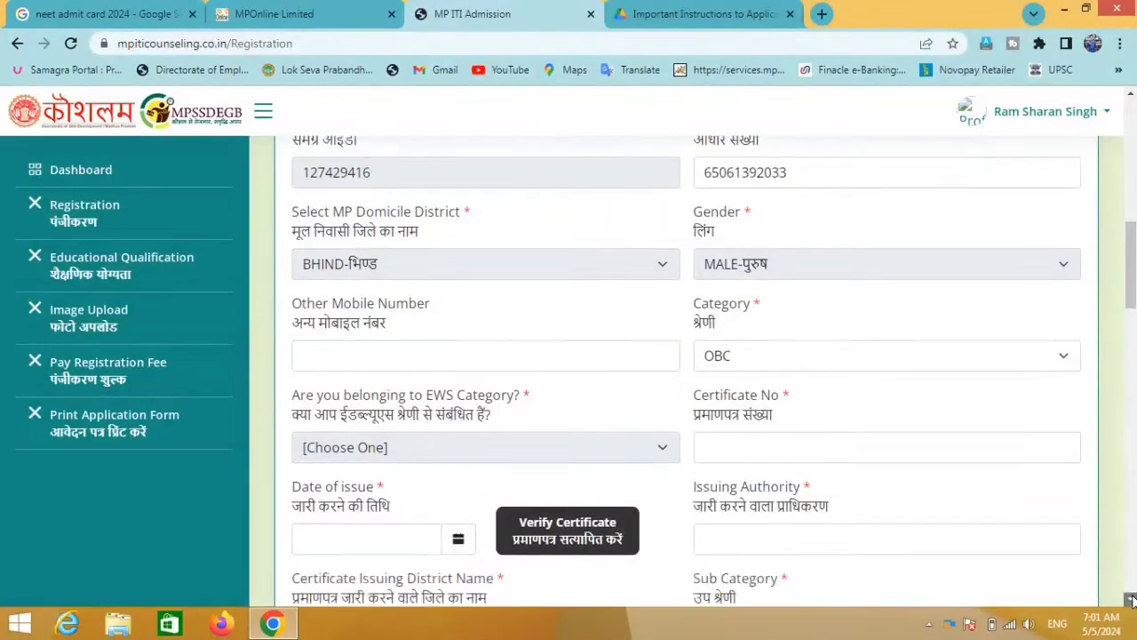
{"action": "left_click", "coordinate": [1131, 599]}
{"action": "left_click", "coordinate": [1131, 600]}
{"action": "left_click", "coordinate": [1131, 600]}
{"action": "left_click", "coordinate": [1131, 600]}
{"action": "left_click", "coordinate": [1131, 599]}
{"action": "left_click", "coordinate": [1131, 600]}
{"action": "left_click", "coordinate": [1131, 599]}
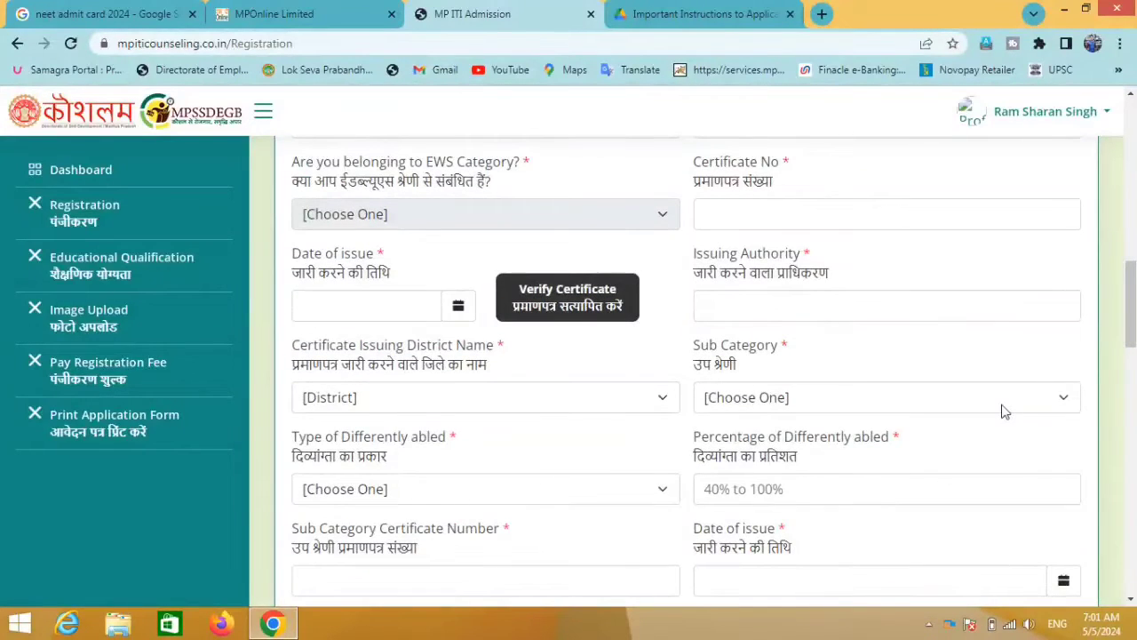
{"action": "left_click", "coordinate": [762, 215]}
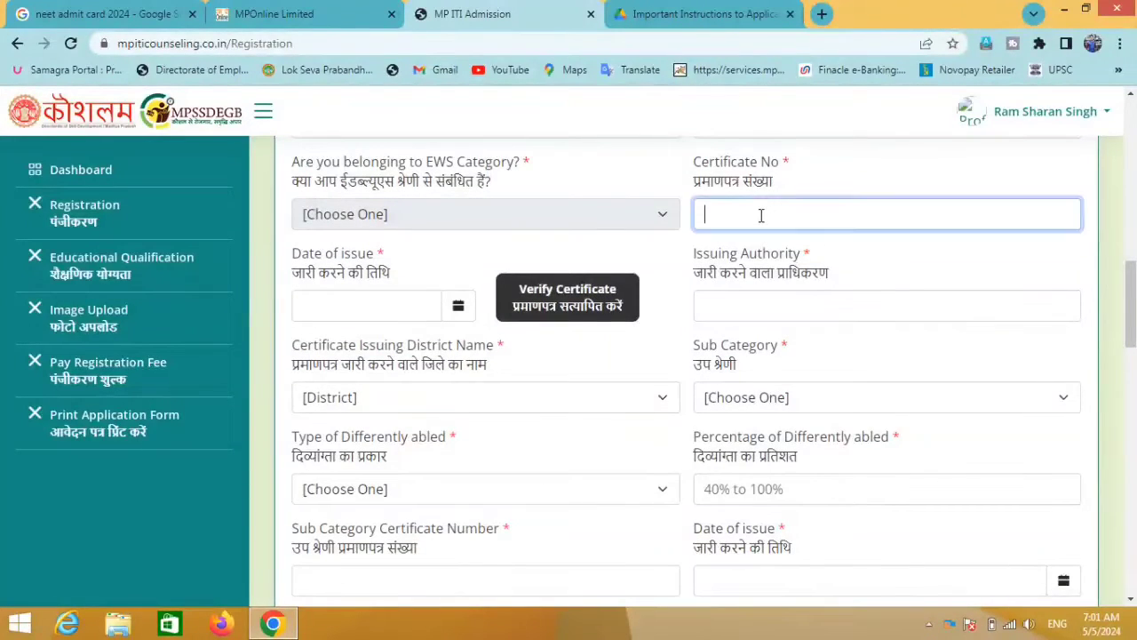
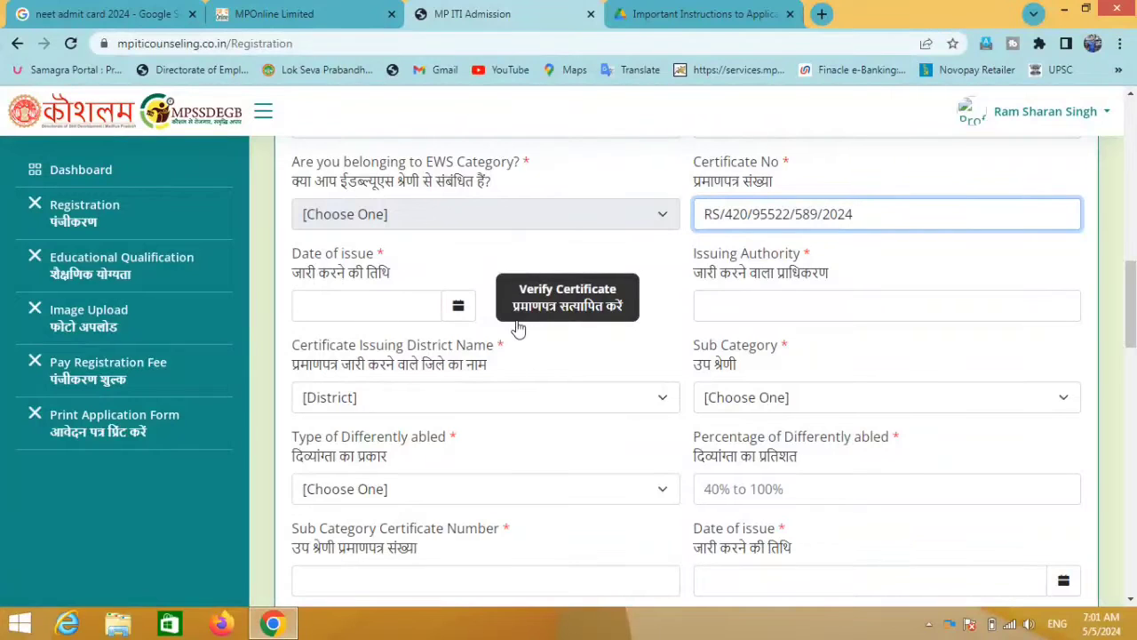
Step: Set the certificate's date of issue to 02/01/2024 using the calendar
{"action": "left_click", "coordinate": [345, 312]}
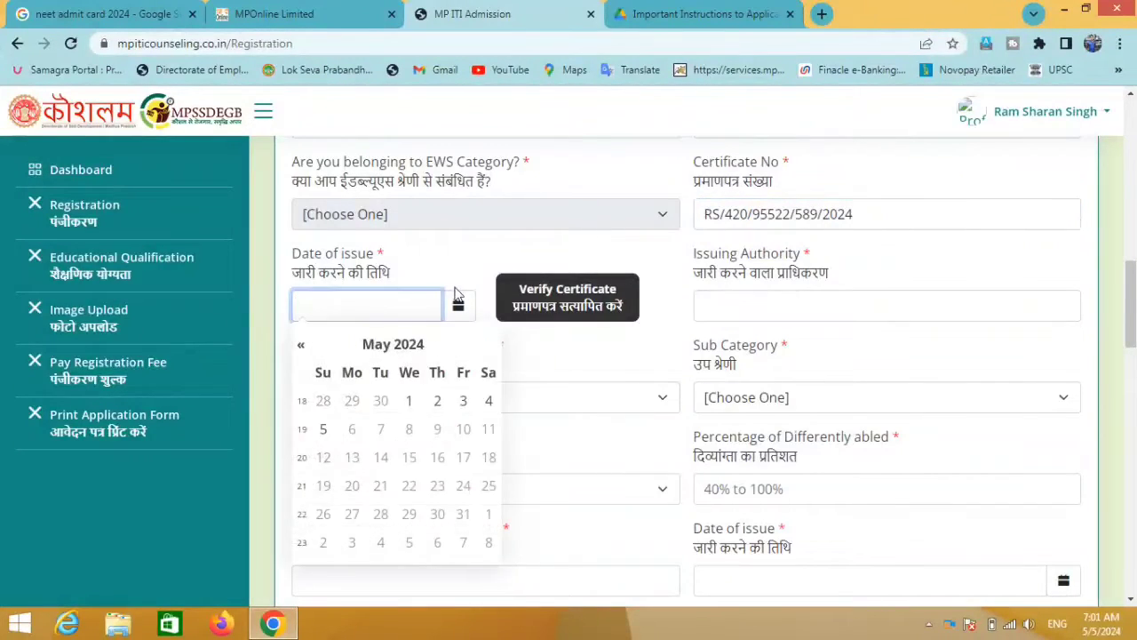
{"action": "left_click", "coordinate": [391, 348]}
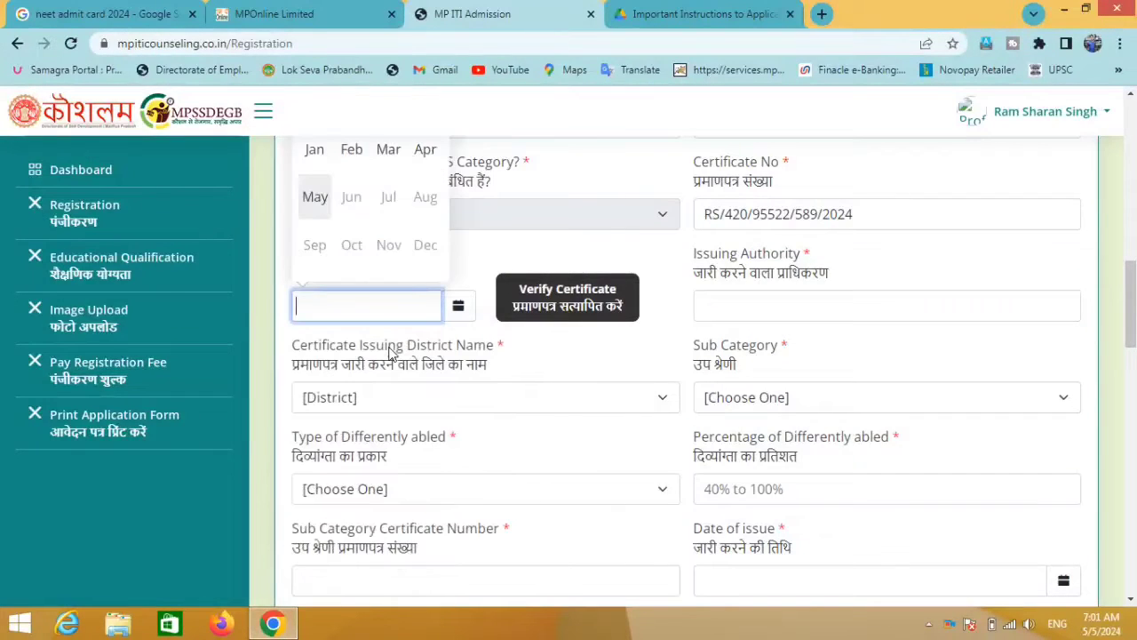
{"action": "left_click", "coordinate": [325, 151]}
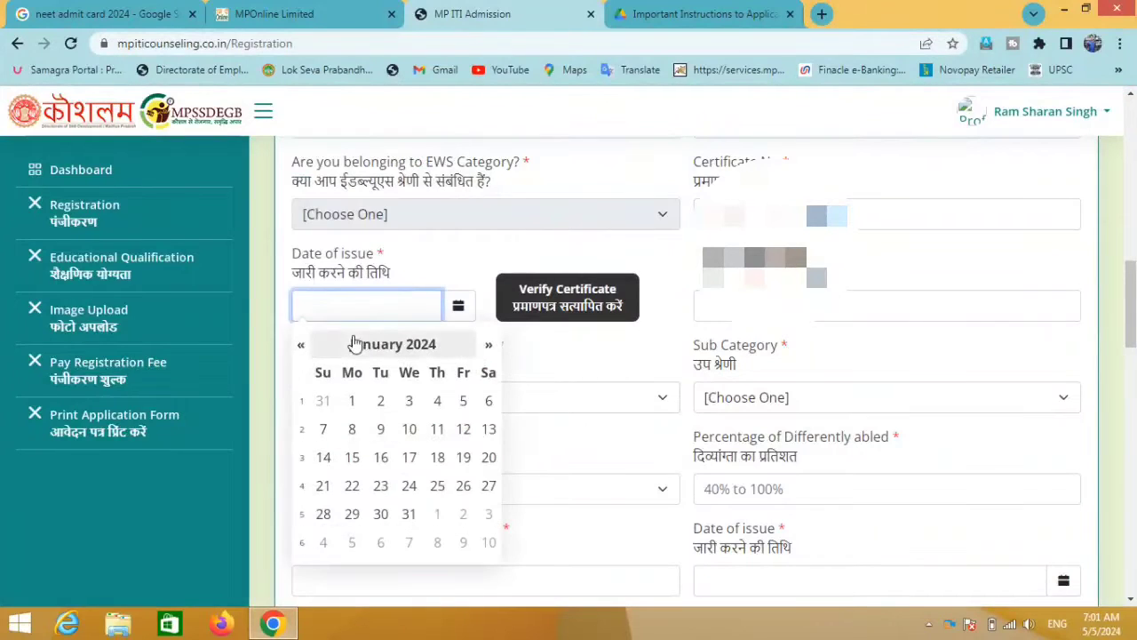
{"action": "left_click", "coordinate": [375, 401]}
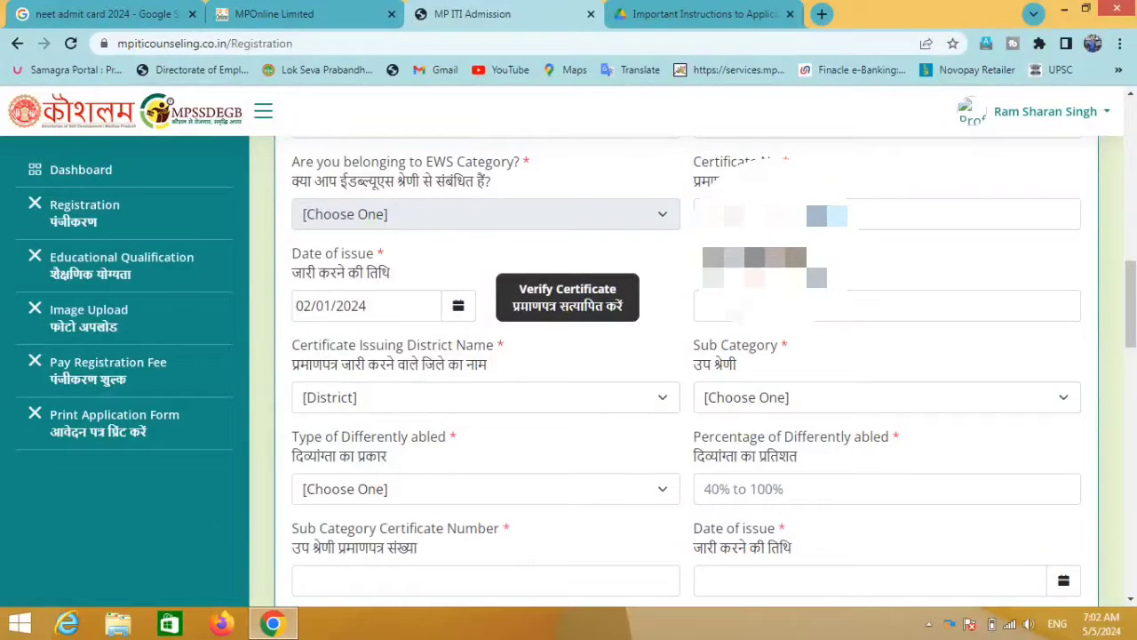
{"action": "left_click", "coordinate": [769, 306]}
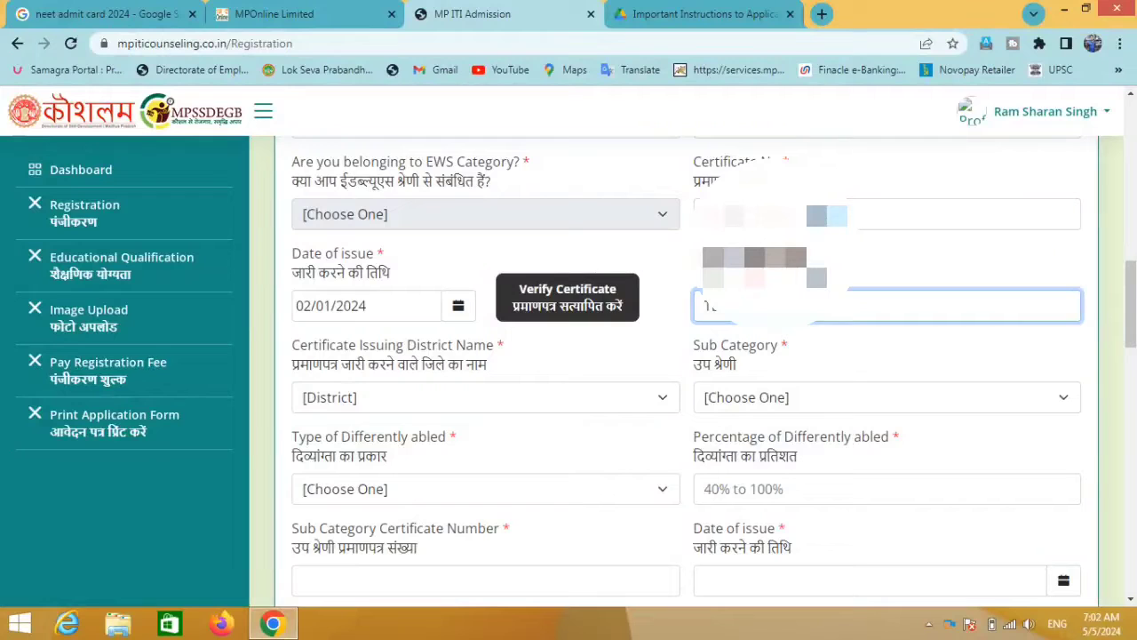
Step: Set the certificate issuing district to BHIND-भिण्ड and sub category to N/A-कोई नहीं
{"action": "left_click", "coordinate": [360, 399]}
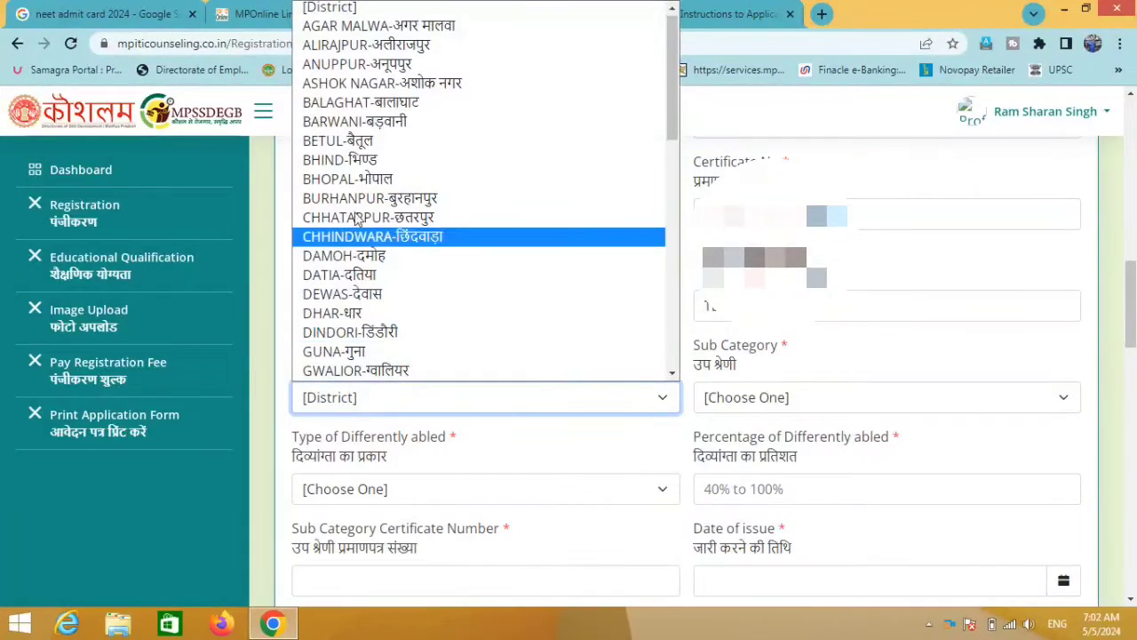
{"action": "left_click", "coordinate": [338, 166]}
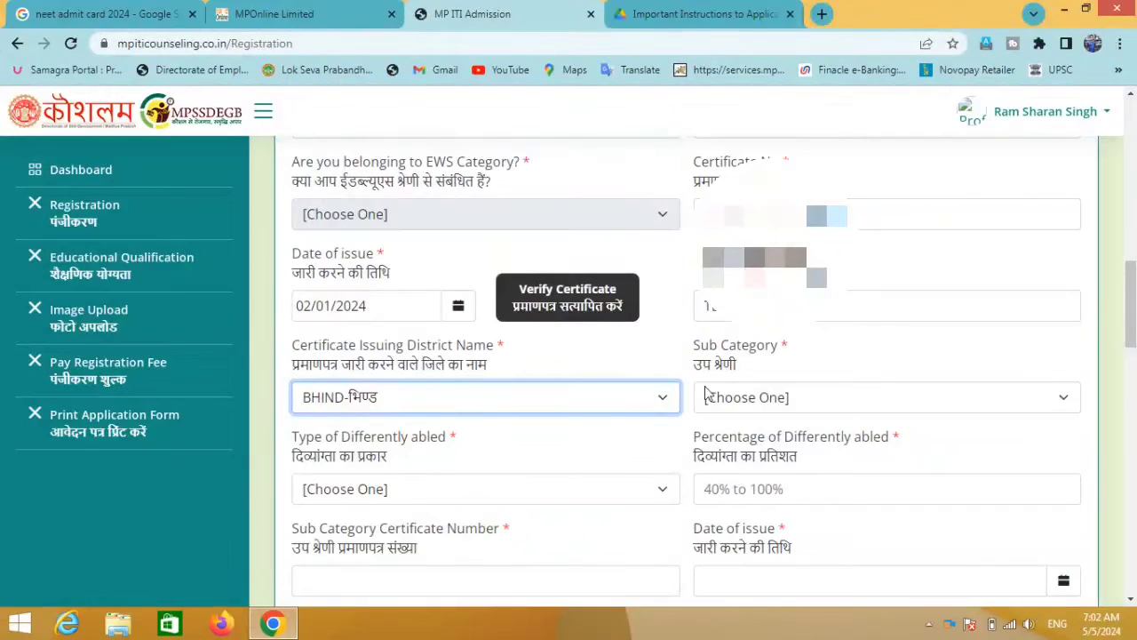
{"action": "left_click", "coordinate": [775, 396]}
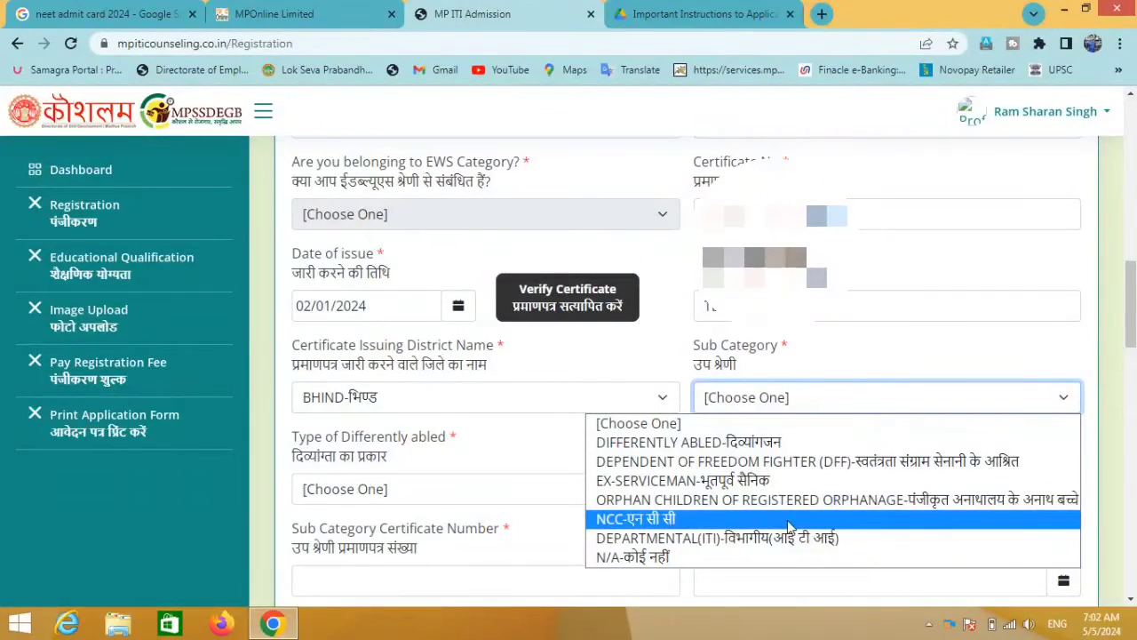
{"action": "left_click", "coordinate": [711, 557]}
{"action": "scroll", "coordinate": [916, 533], "scroll_direction": "down", "scroll_amount": 2}
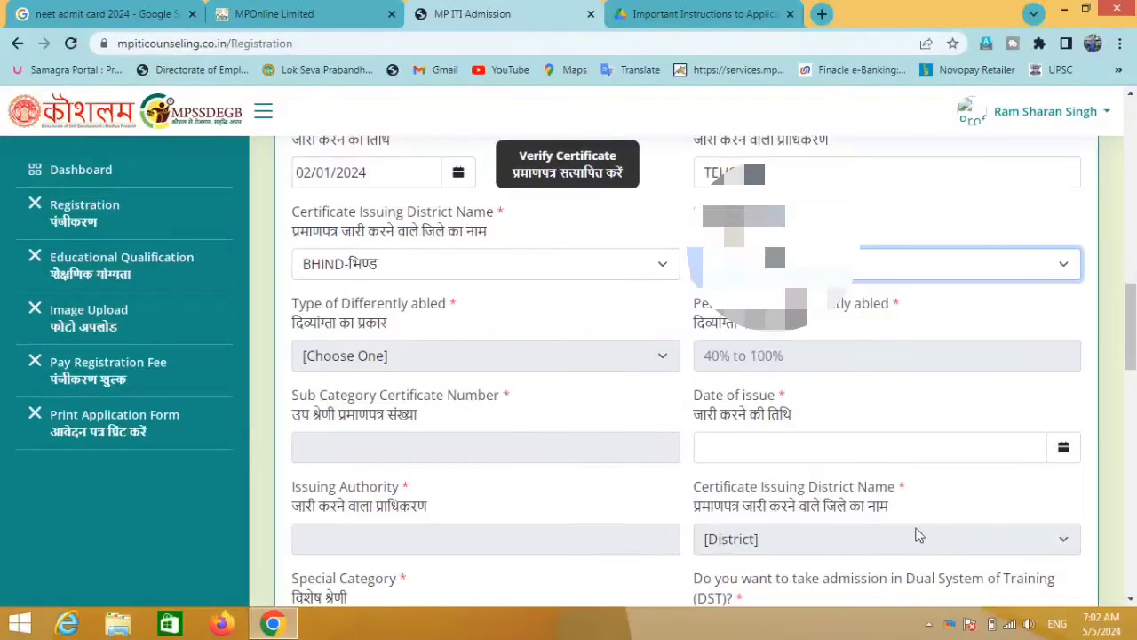
{"action": "left_click", "coordinate": [735, 446]}
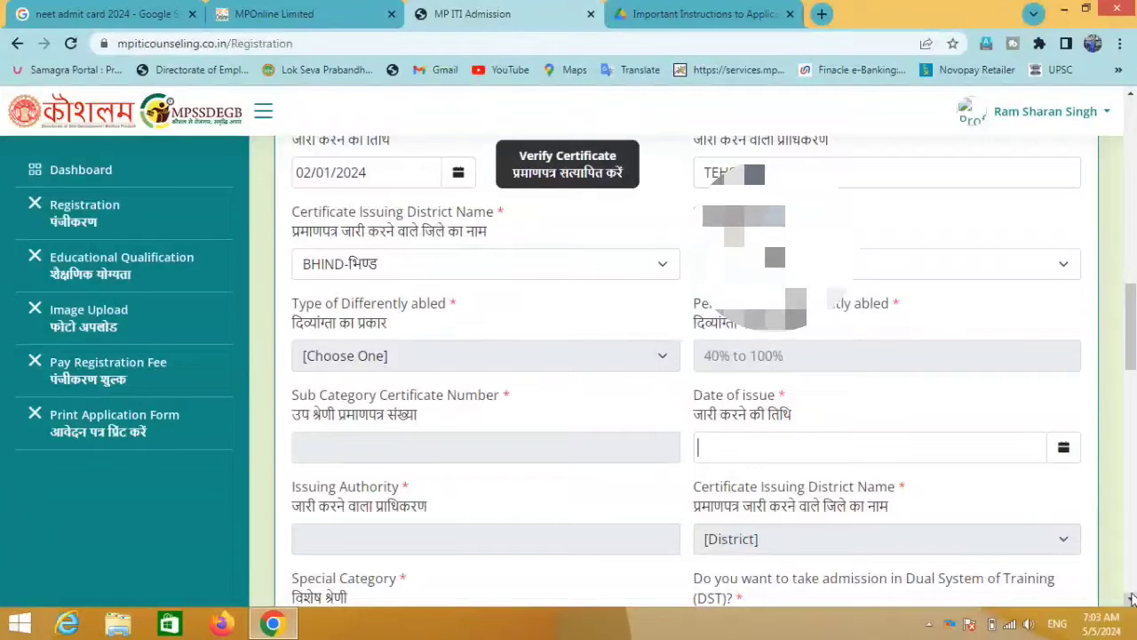
{"action": "scroll", "coordinate": [1131, 598], "scroll_direction": "down", "scroll_amount": 4}
{"action": "scroll", "coordinate": [1131, 598], "scroll_direction": "down", "scroll_amount": 3}
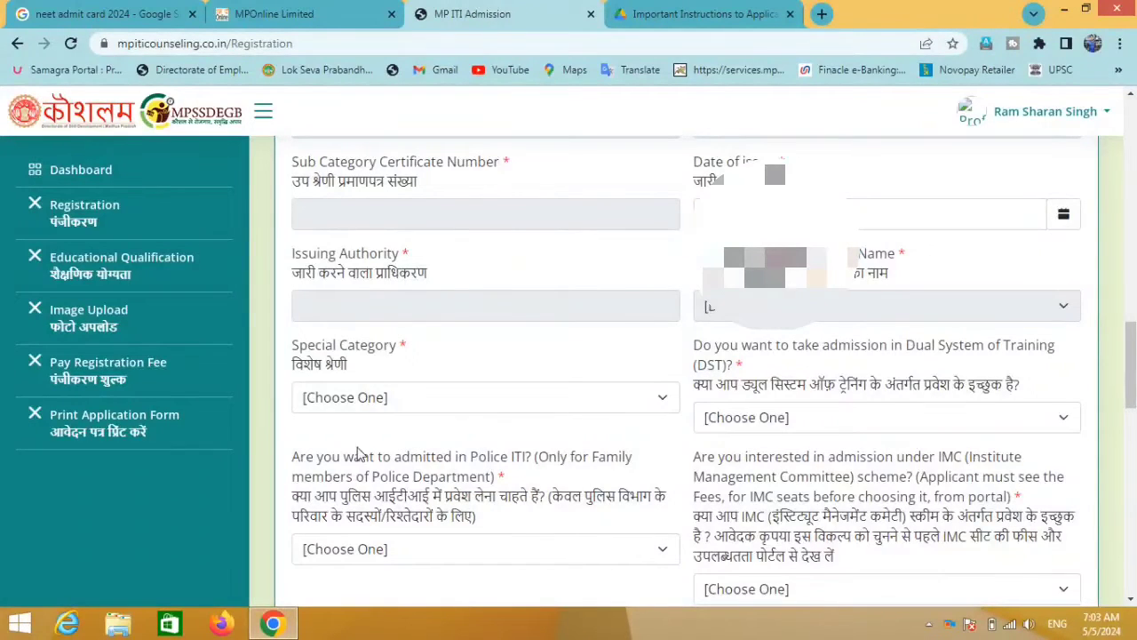
Step: Set Special Category to N/A-कोई नहीं and answer No for the Dual System of Training
{"action": "left_click", "coordinate": [359, 401]}
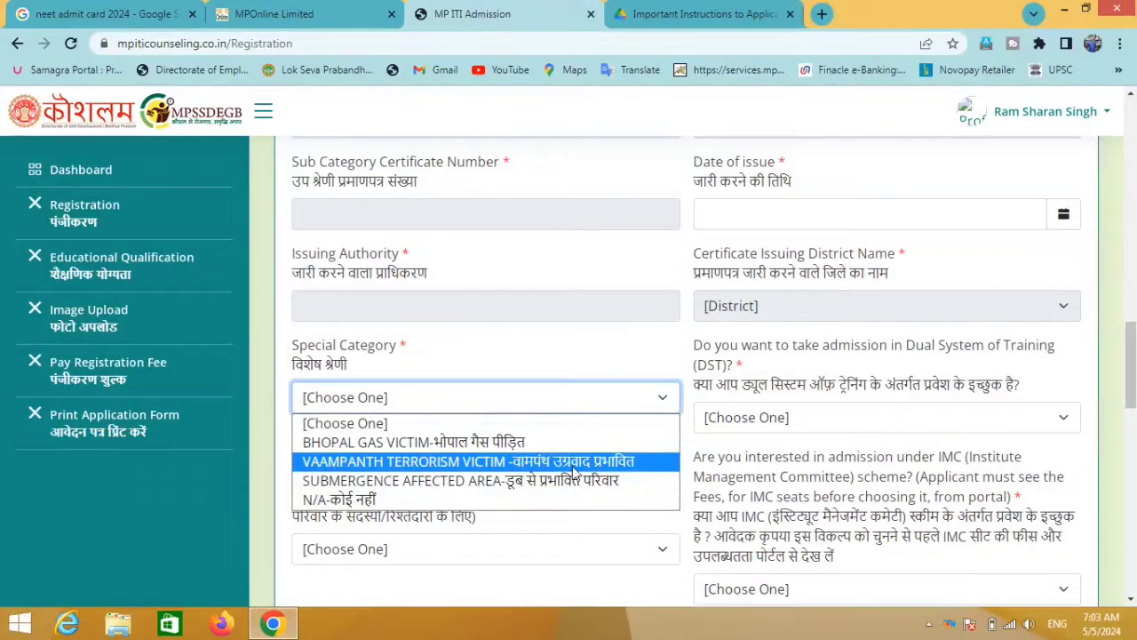
{"action": "left_click", "coordinate": [421, 500]}
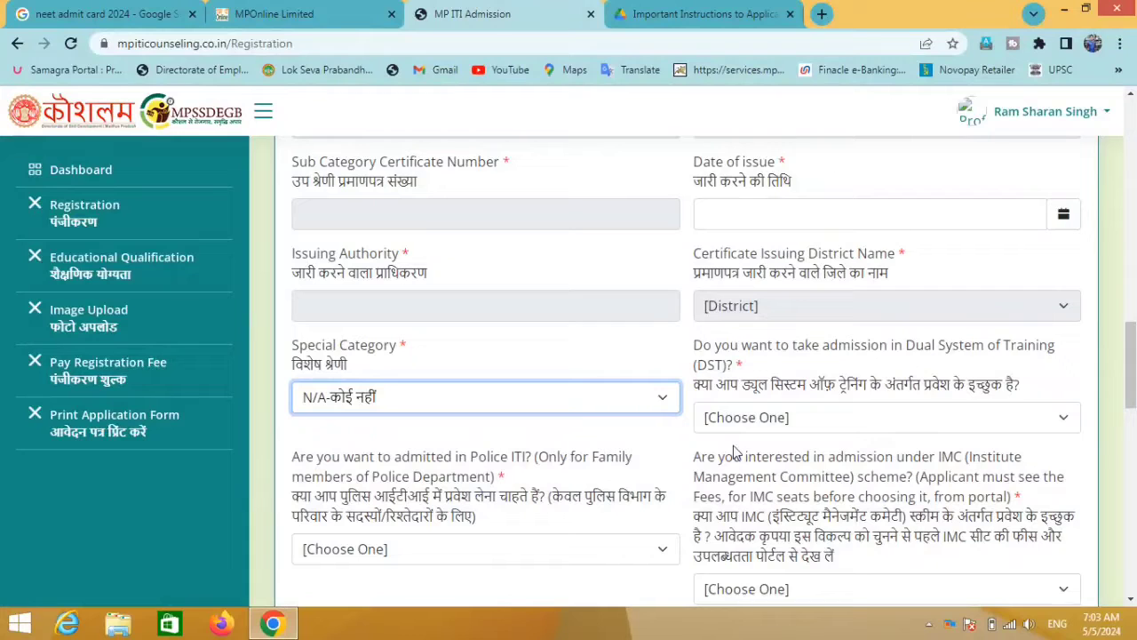
{"action": "left_click", "coordinate": [791, 420]}
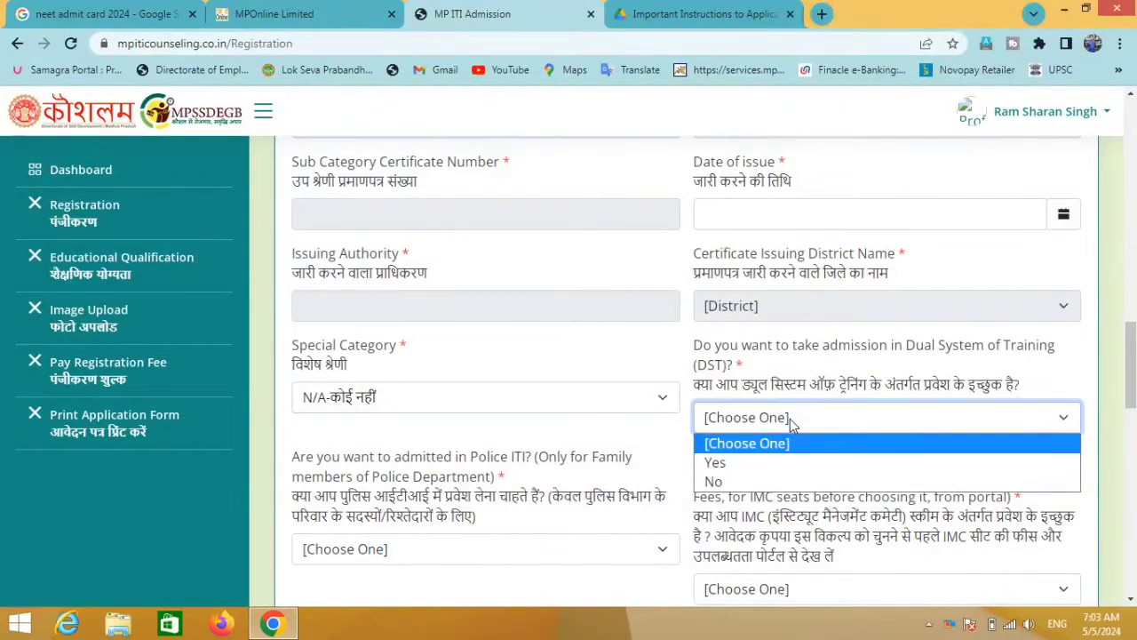
{"action": "left_click", "coordinate": [713, 482]}
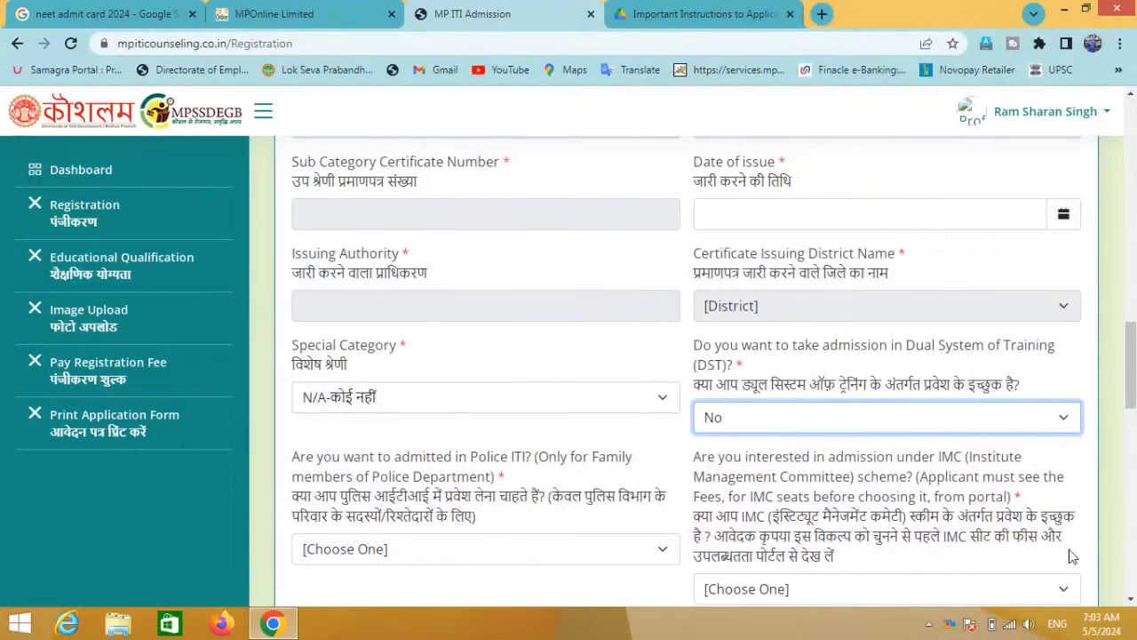
{"action": "scroll", "coordinate": [989, 545], "scroll_direction": "down", "scroll_amount": 3}
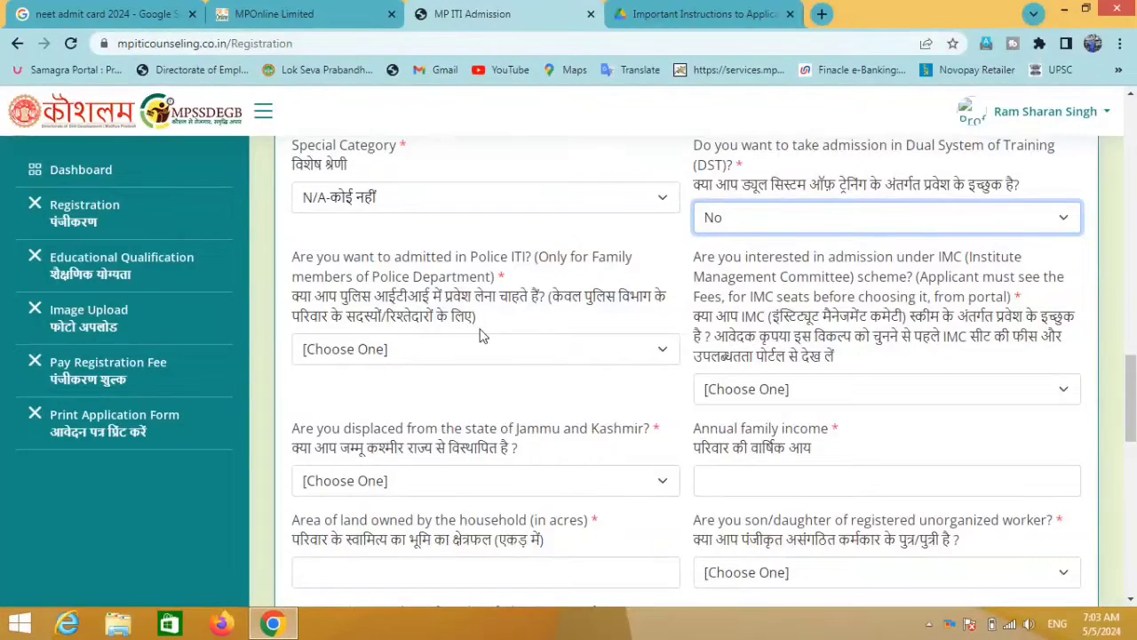
Step: Answer No for Police ITI admission, the IMC scheme and Jammu and Kashmir displacement
{"action": "left_click", "coordinate": [372, 354]}
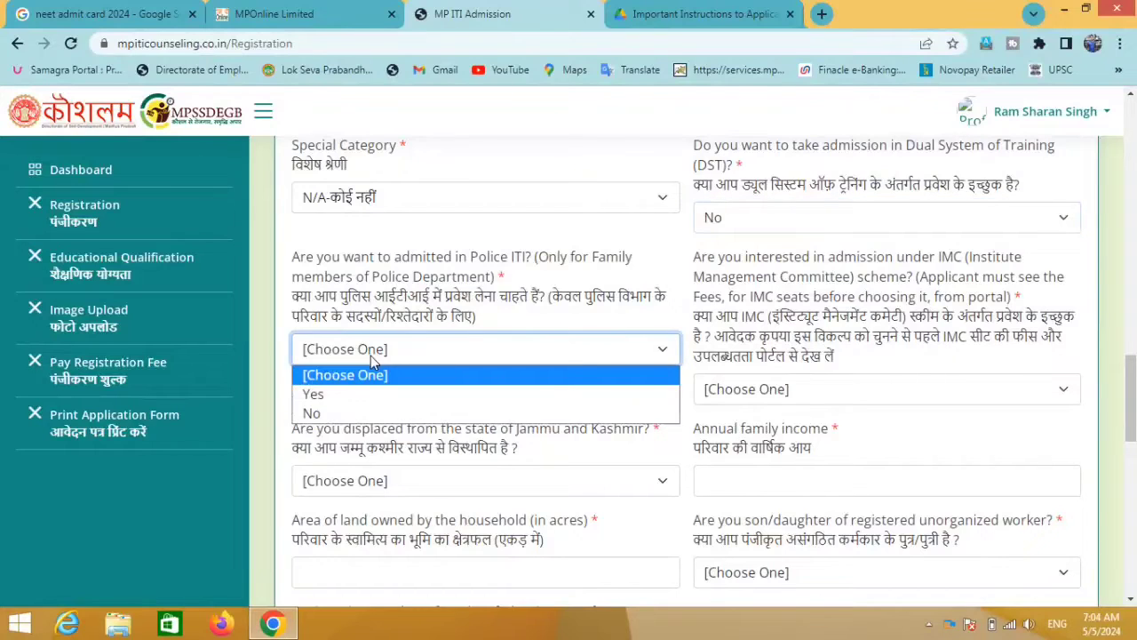
{"action": "left_click", "coordinate": [315, 413]}
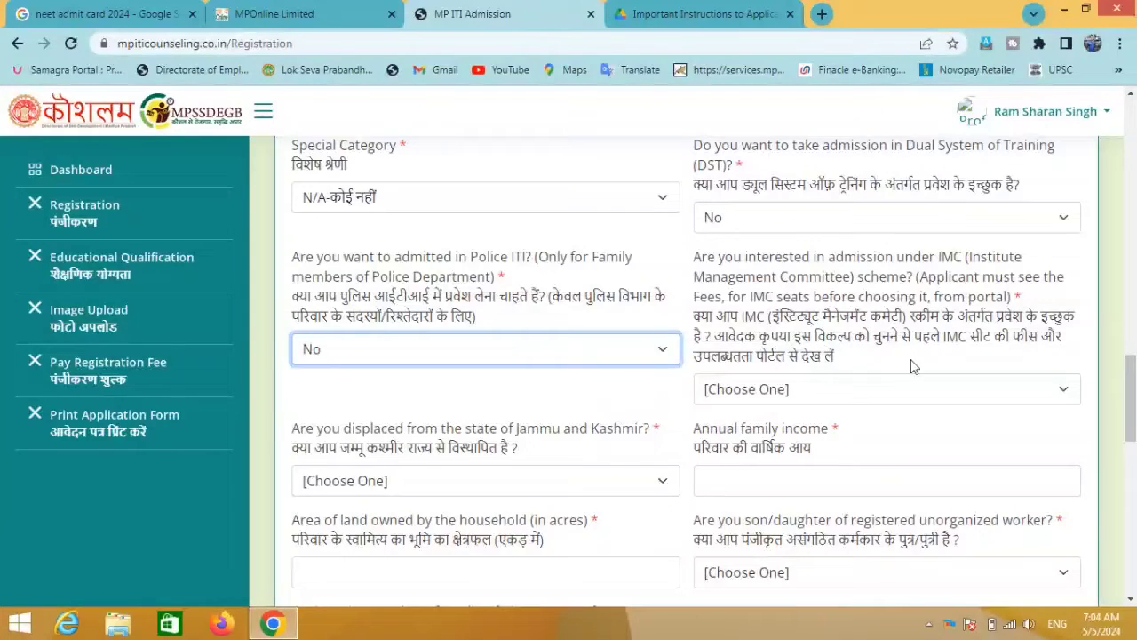
{"action": "left_click", "coordinate": [772, 391]}
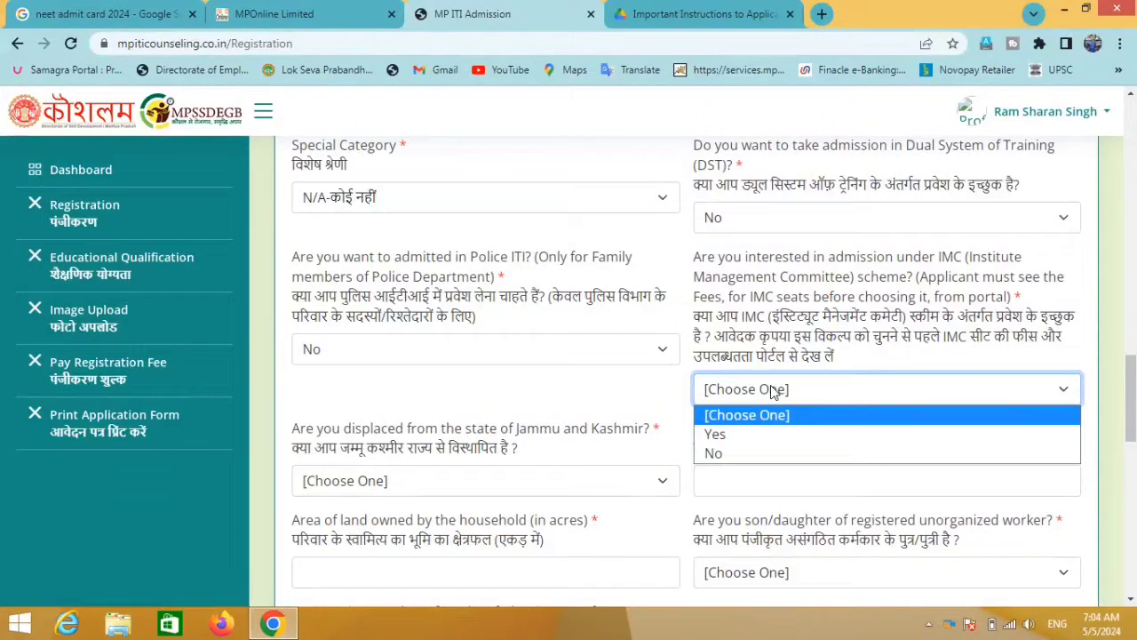
{"action": "left_click", "coordinate": [718, 455]}
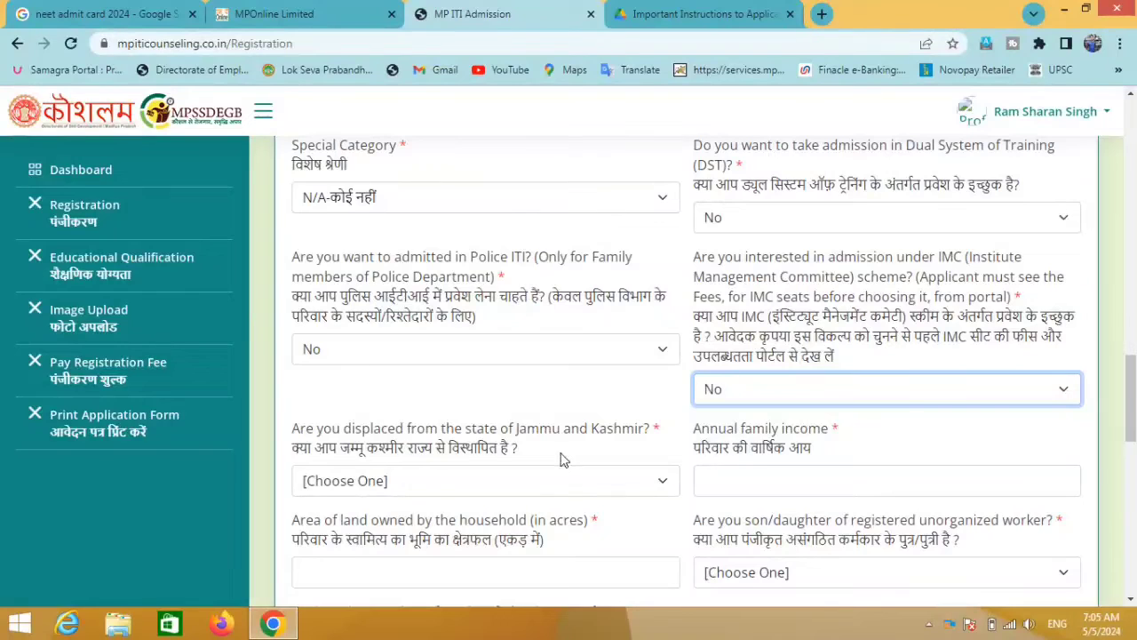
{"action": "left_click", "coordinate": [369, 480]}
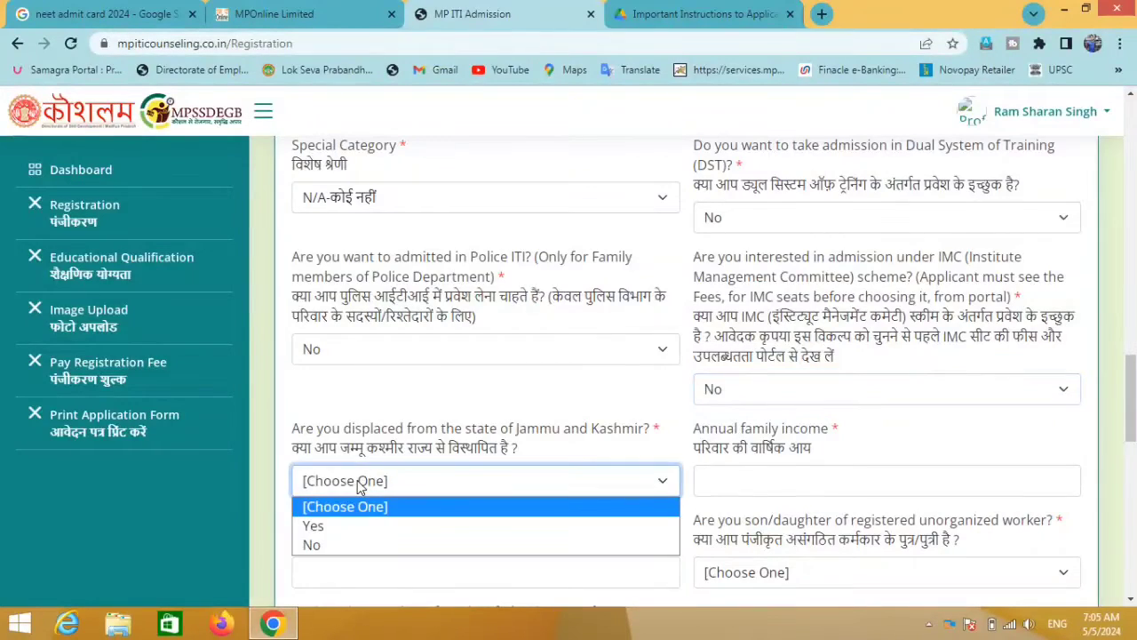
{"action": "left_click", "coordinate": [318, 545]}
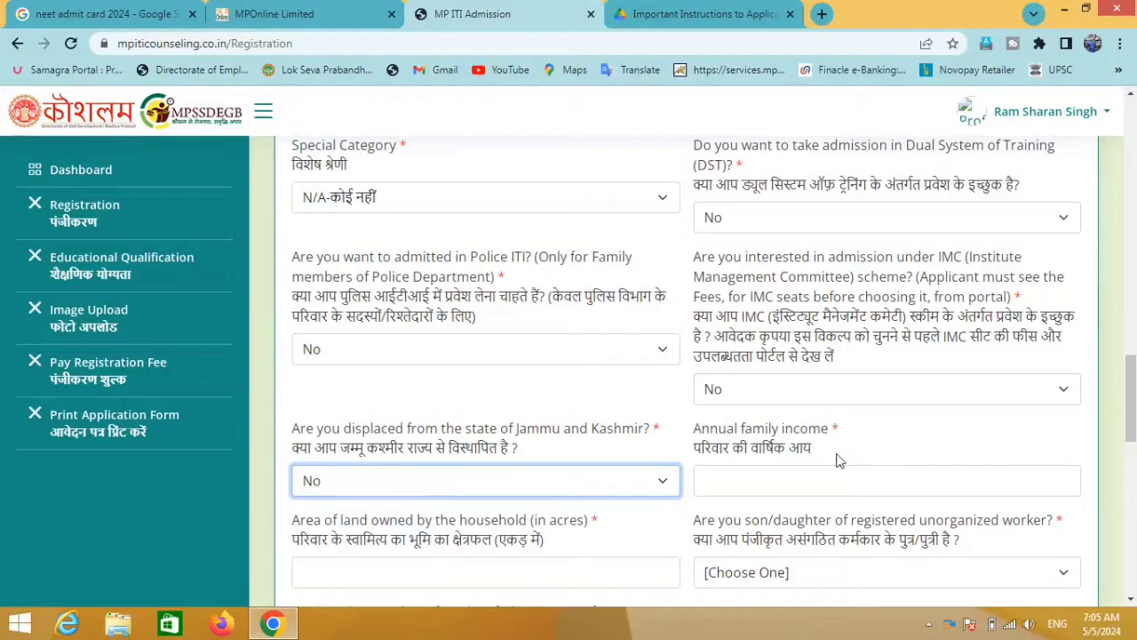
{"action": "left_click", "coordinate": [773, 482]}
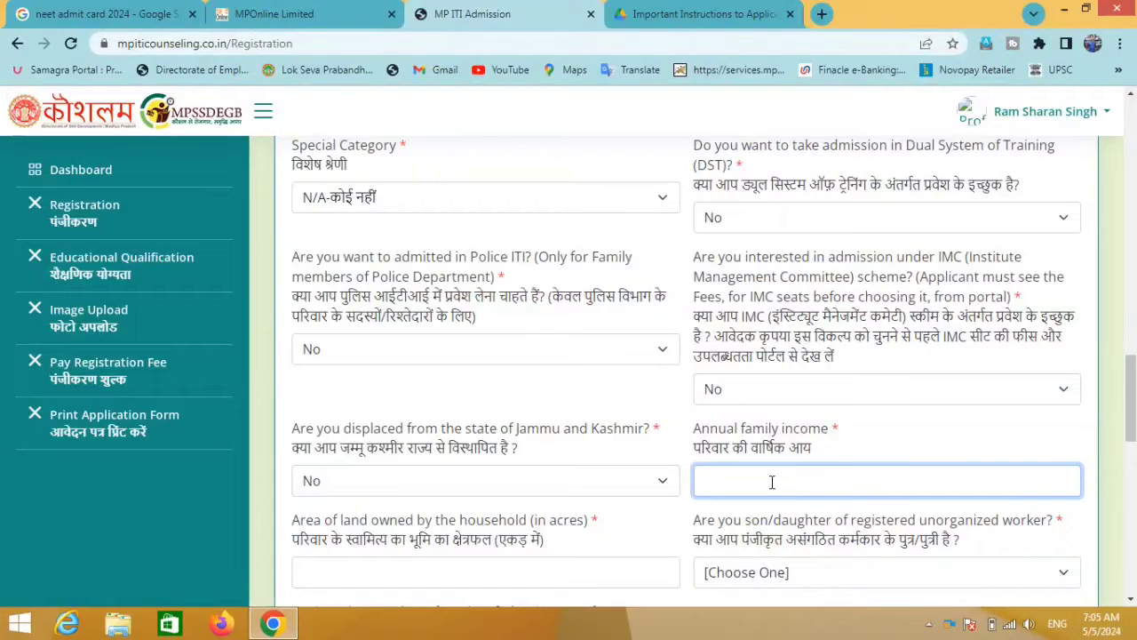
Step: Enter 50000 as annual family income and answer No to the unorganized-worker question
{"action": "type", "text": "50000"}
{"action": "left_click", "coordinate": [1131, 602]}
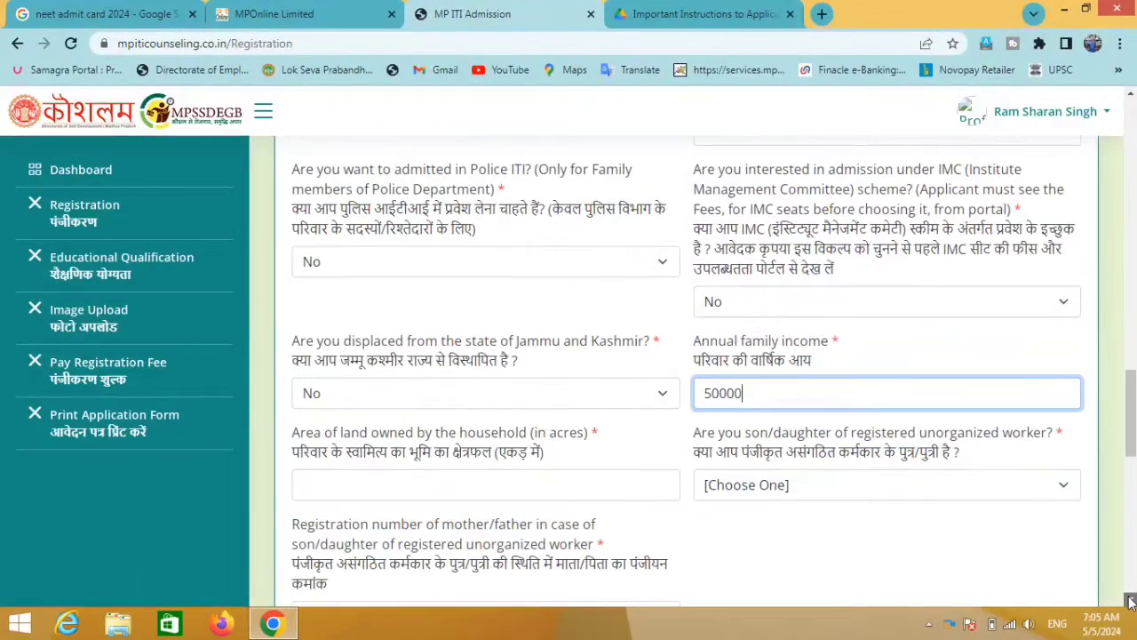
{"action": "left_click", "coordinate": [1131, 601]}
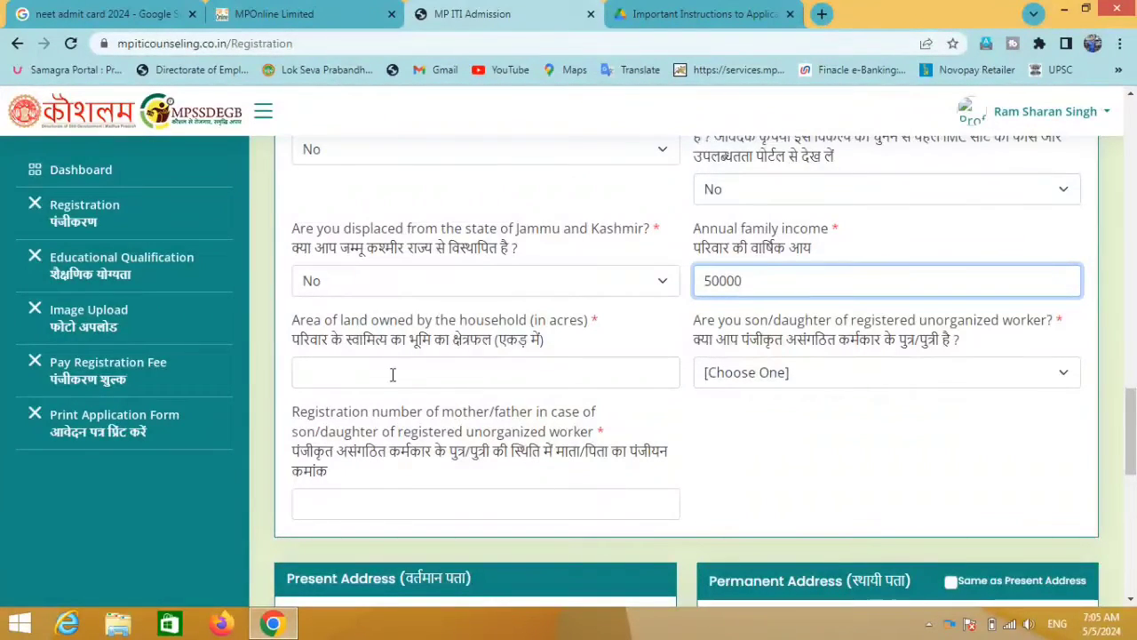
{"action": "left_click", "coordinate": [822, 372]}
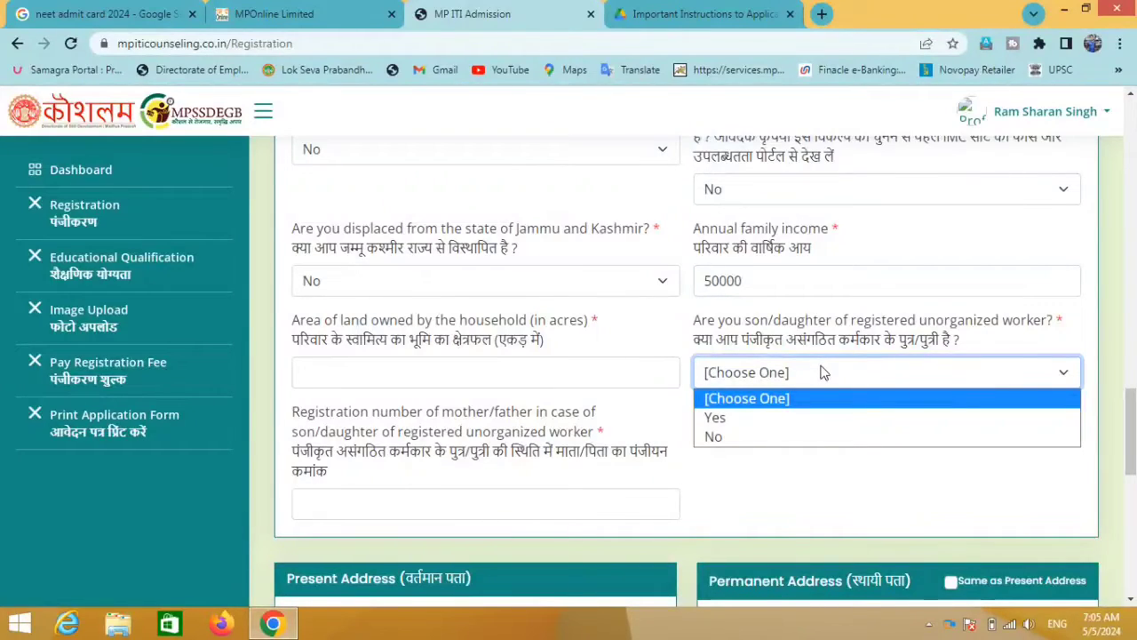
{"action": "left_click", "coordinate": [727, 437]}
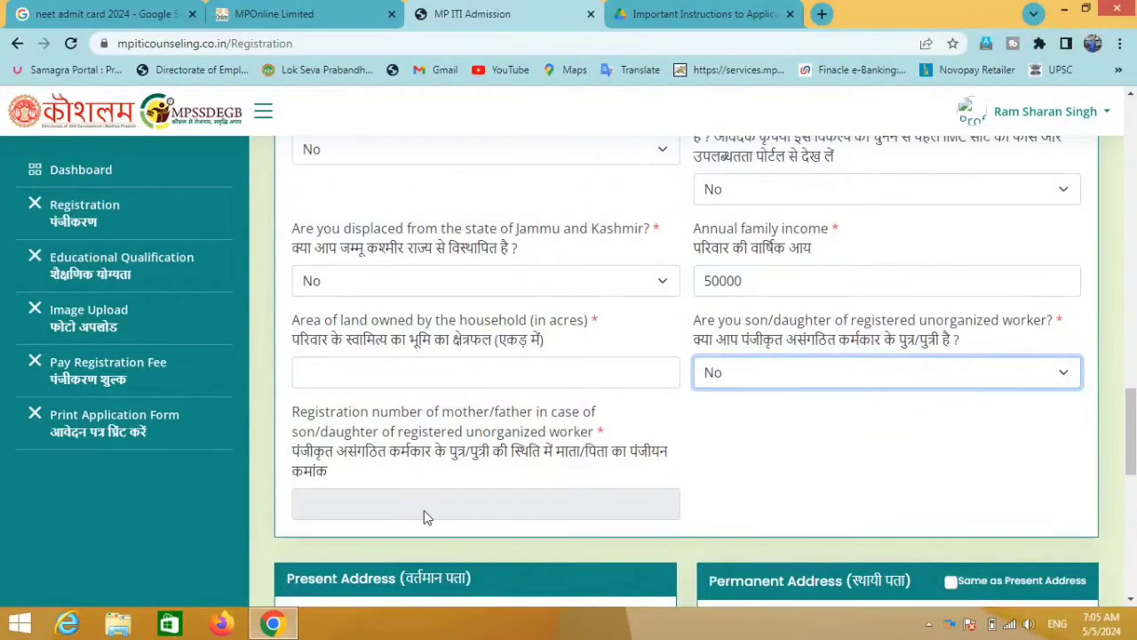
{"action": "left_click", "coordinate": [1122, 600]}
{"action": "left_click", "coordinate": [1130, 602]}
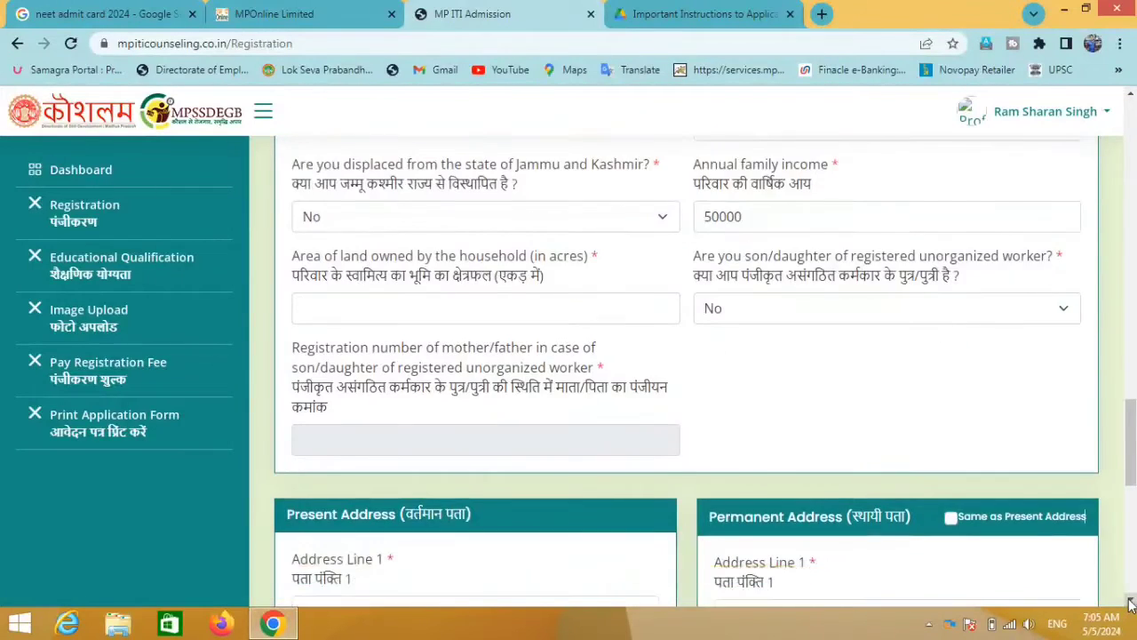
Step: Fill in both present address lines with the applicant's village and post office
{"action": "left_click", "coordinate": [1131, 602]}
{"action": "left_click", "coordinate": [1130, 603]}
{"action": "left_click", "coordinate": [1131, 602]}
{"action": "left_click", "coordinate": [1130, 603]}
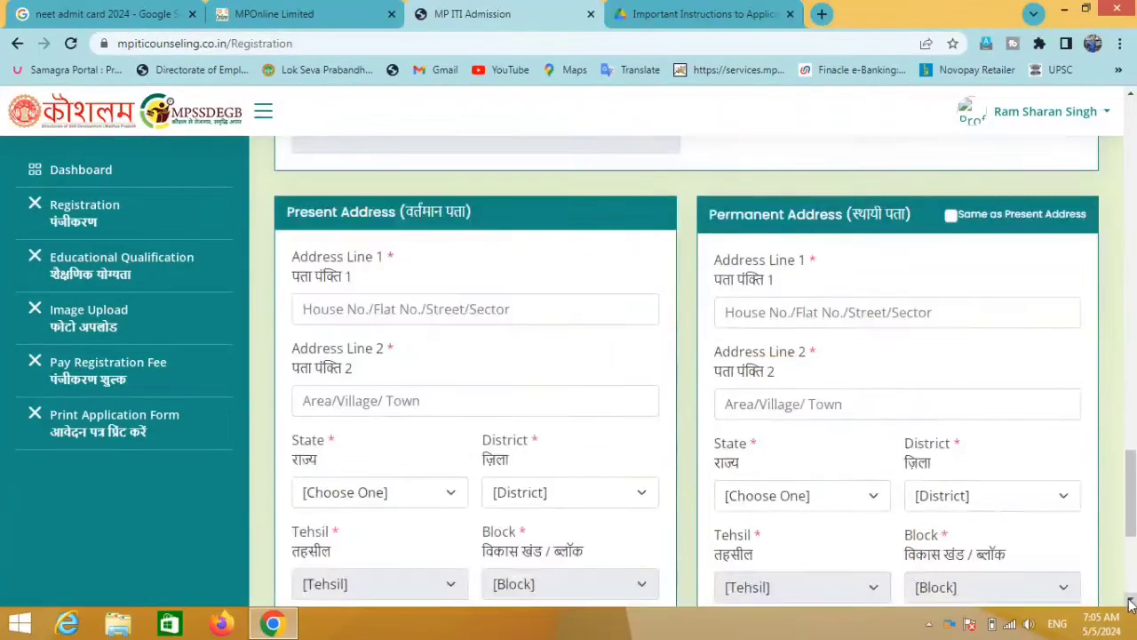
{"action": "left_click", "coordinate": [1130, 603]}
{"action": "left_click", "coordinate": [1130, 602]}
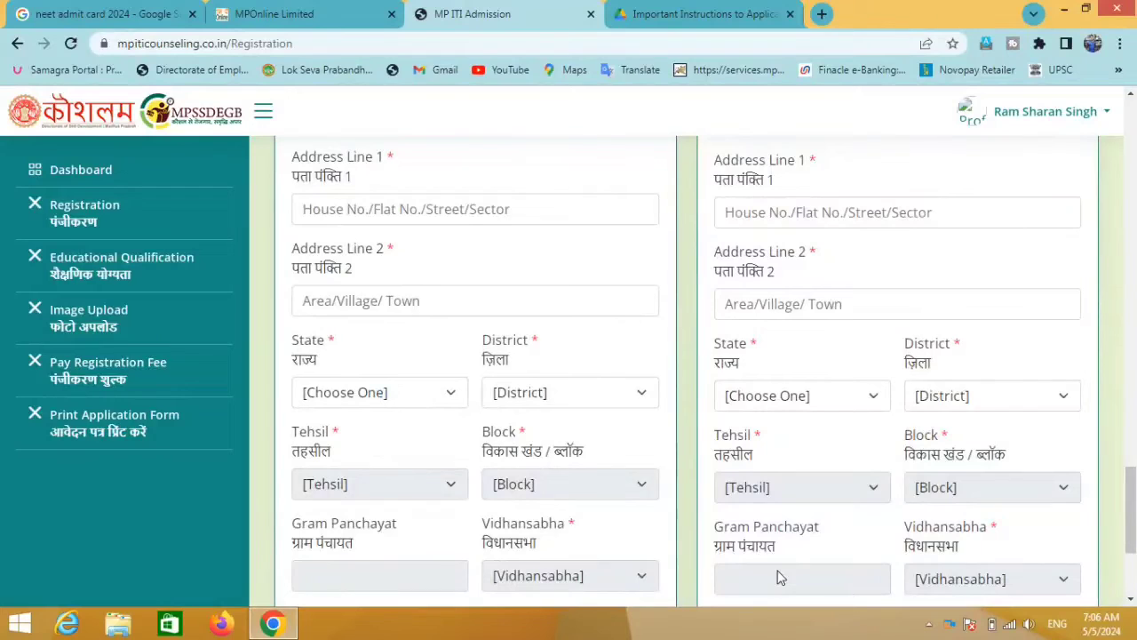
{"action": "left_click", "coordinate": [374, 216]}
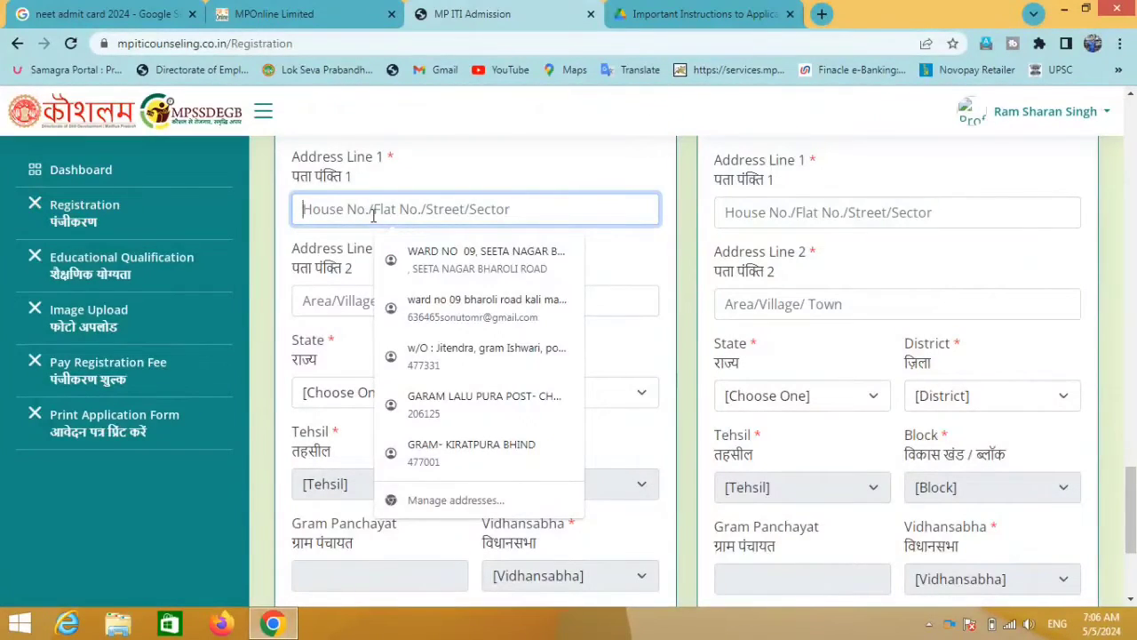
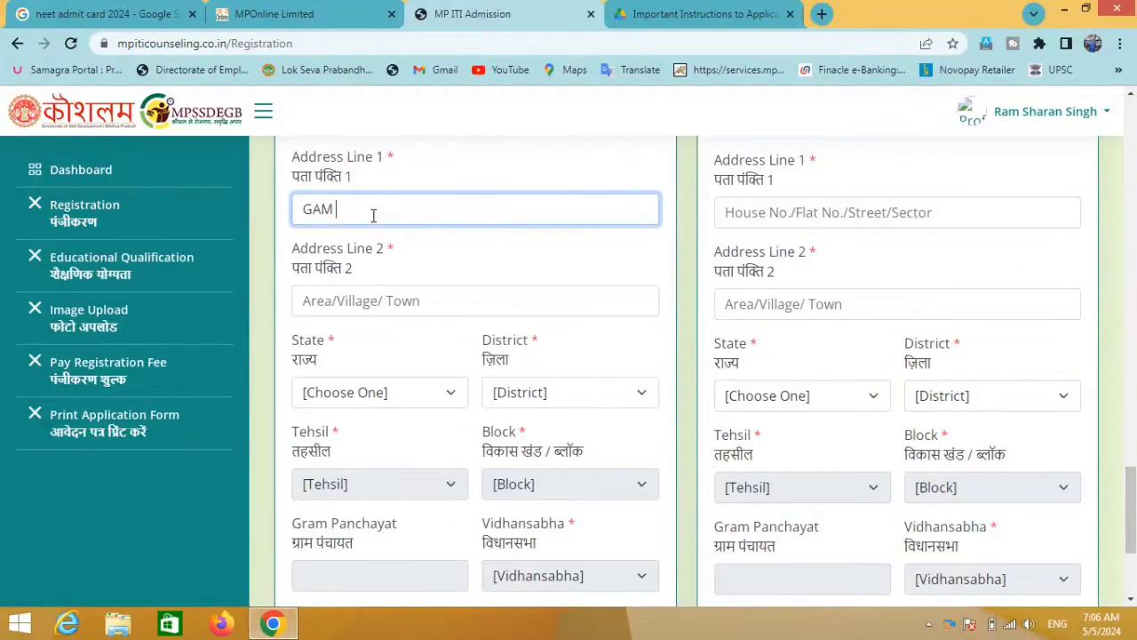
{"action": "key", "text": "Tab"}
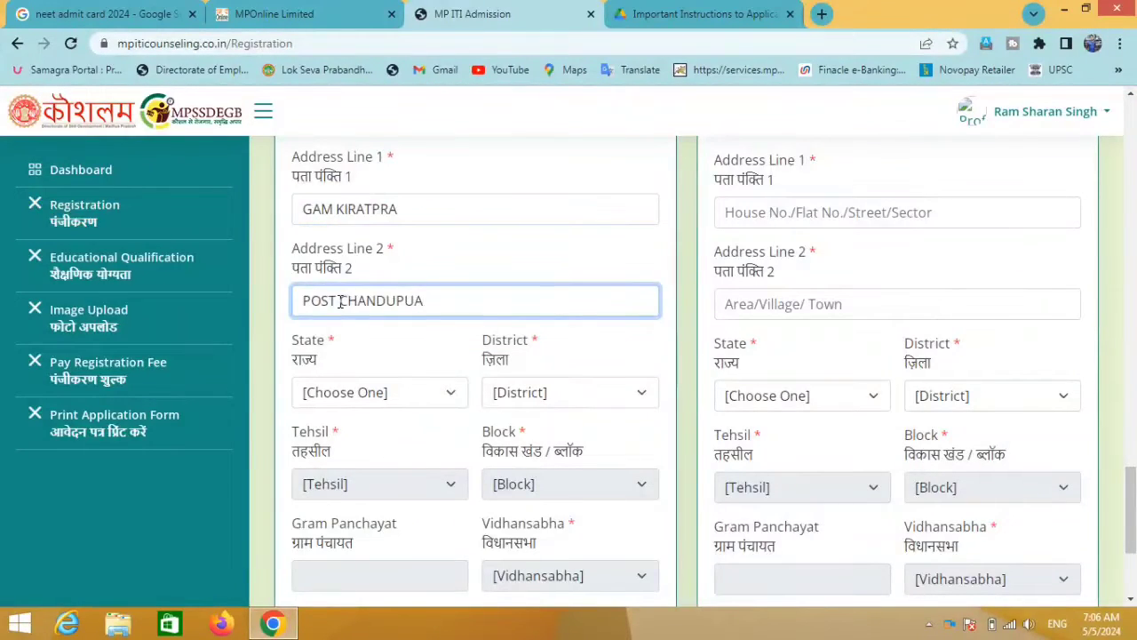
Step: Set state to MADHYA PRADESH and district, tehsil and block to BHIND
{"action": "left_click", "coordinate": [346, 394]}
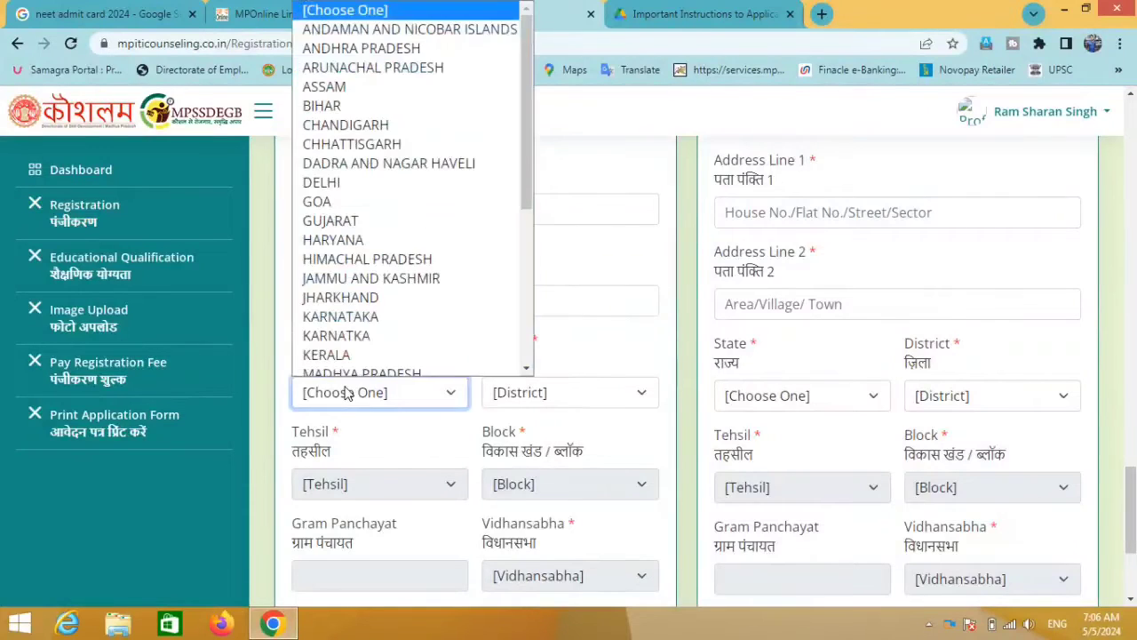
{"action": "key", "text": "Down"}
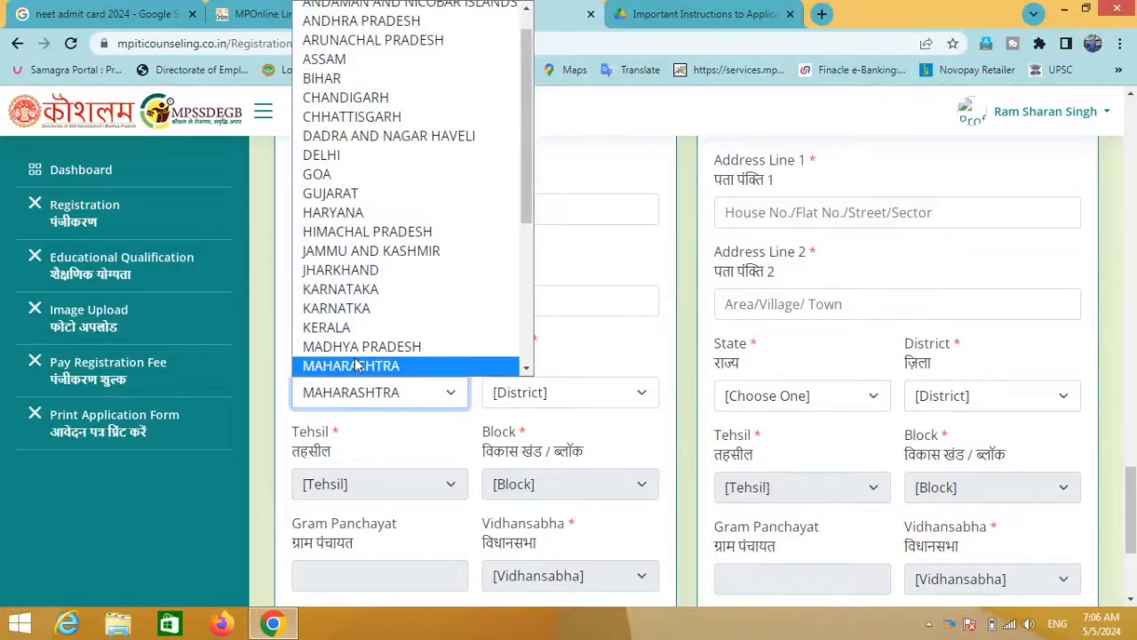
{"action": "key", "text": "Up"}
{"action": "key", "text": "Return"}
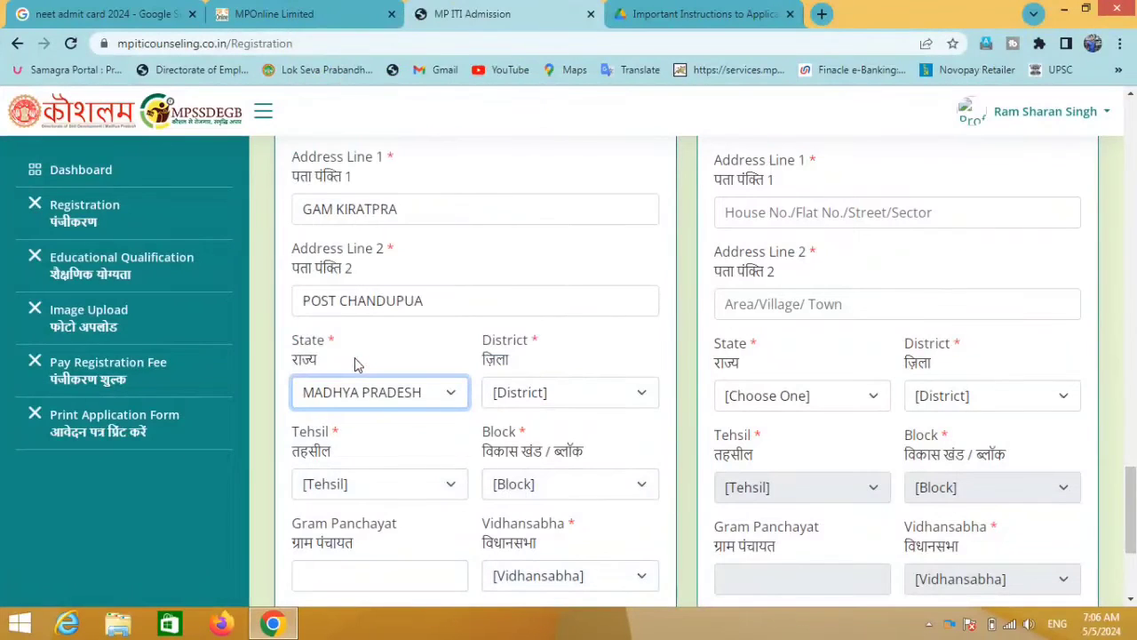
{"action": "left_click", "coordinate": [530, 399]}
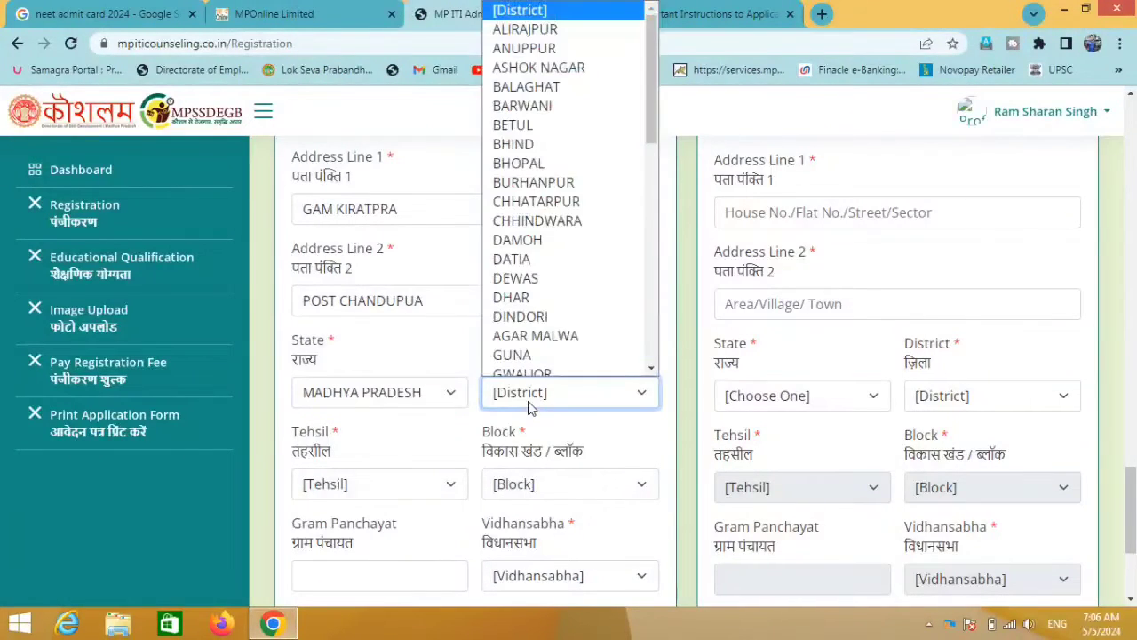
{"action": "left_click", "coordinate": [525, 136]}
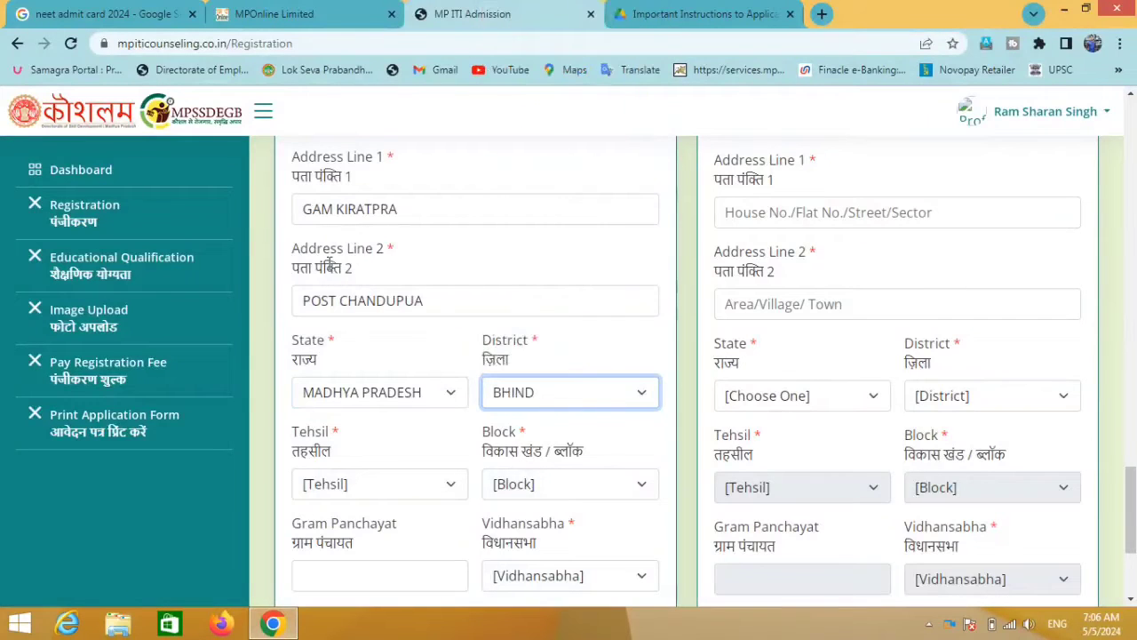
{"action": "left_click", "coordinate": [320, 484]}
{"action": "left_click", "coordinate": [336, 331]}
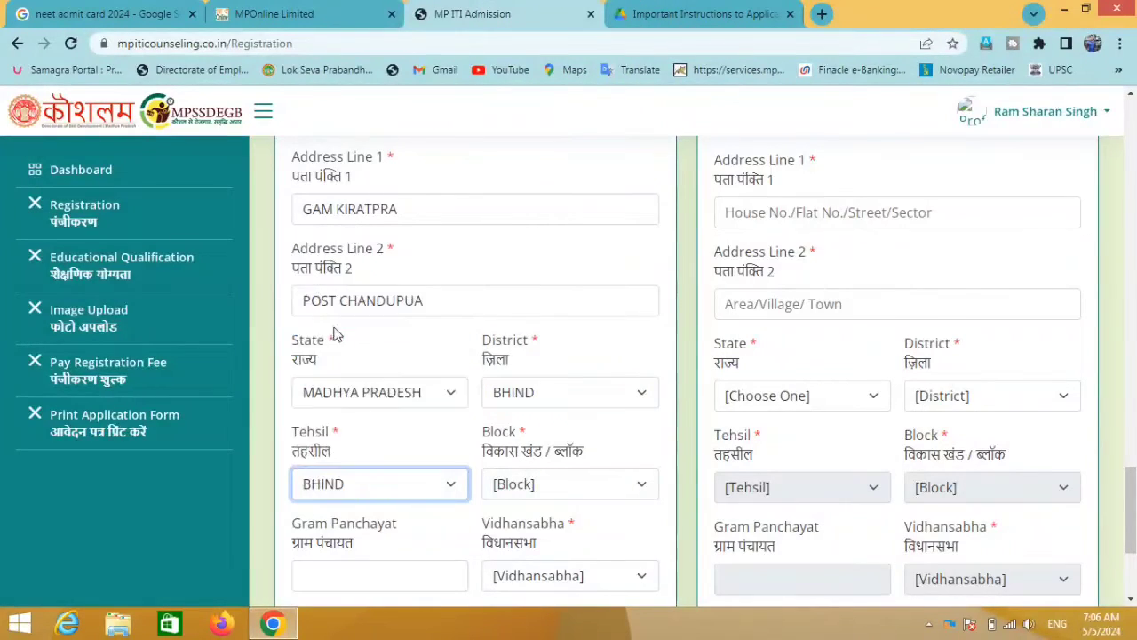
{"action": "left_click", "coordinate": [549, 489]}
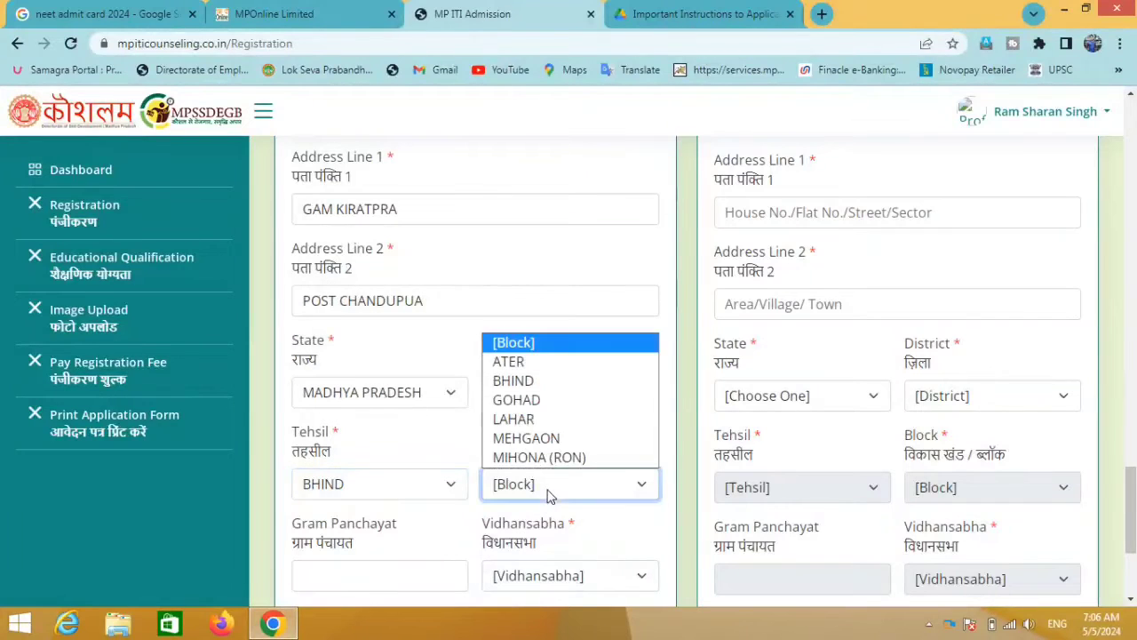
{"action": "left_click", "coordinate": [534, 384]}
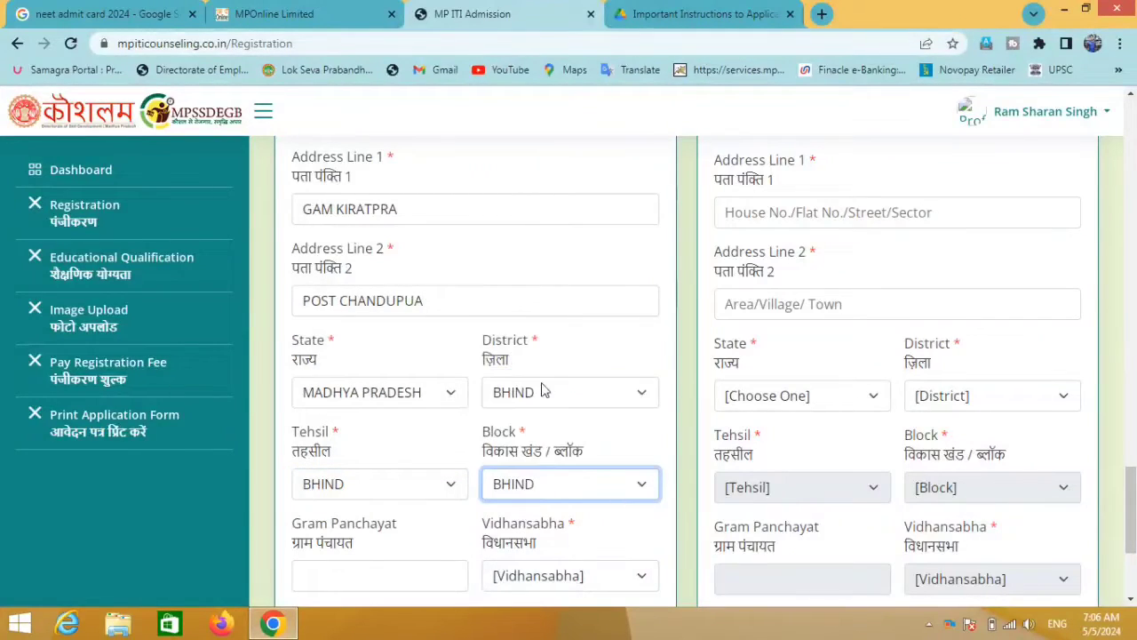
Step: Enter the gram panchayat name and set the Vidhansabha to BHIND
{"action": "left_click", "coordinate": [320, 576]}
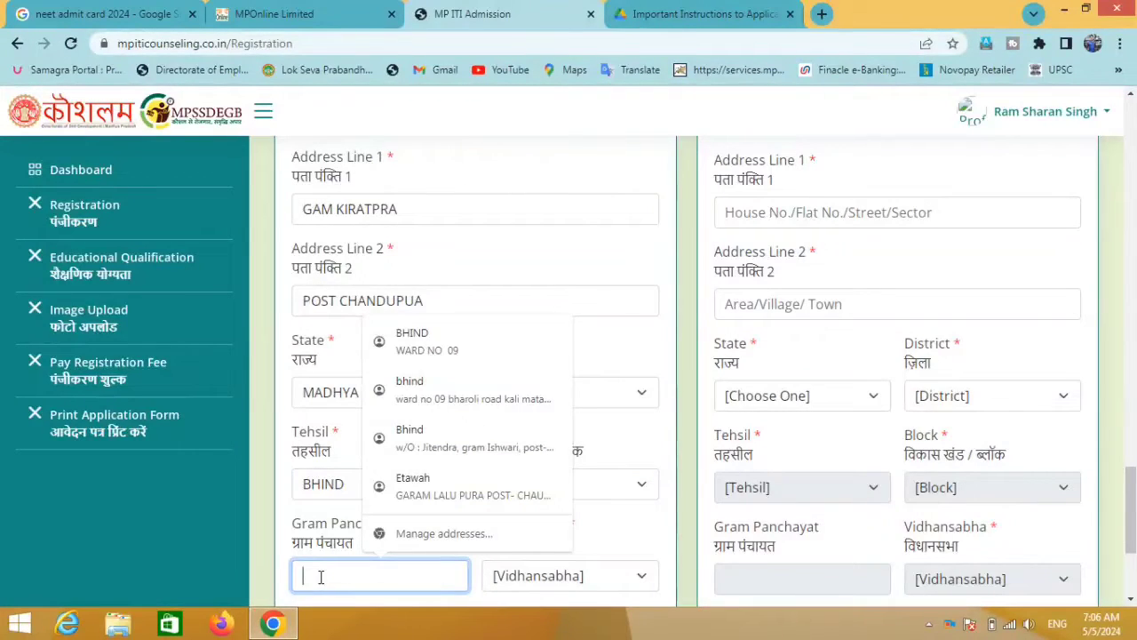
{"action": "type", "text": "KIRATPUR"}
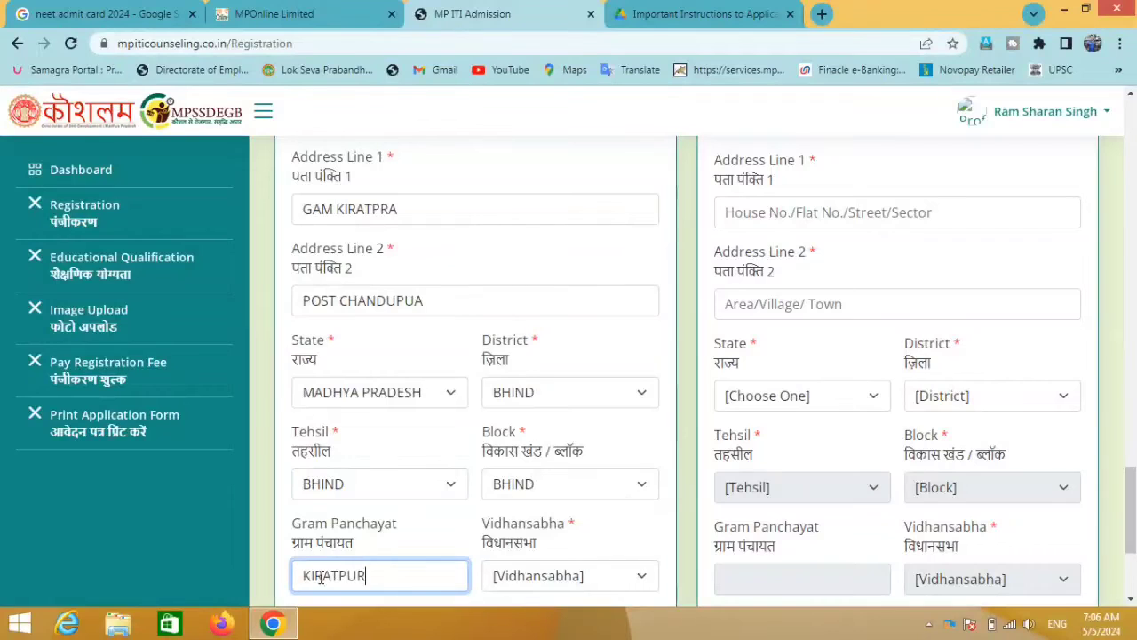
{"action": "type", "text": "A"}
{"action": "left_click", "coordinate": [539, 576]}
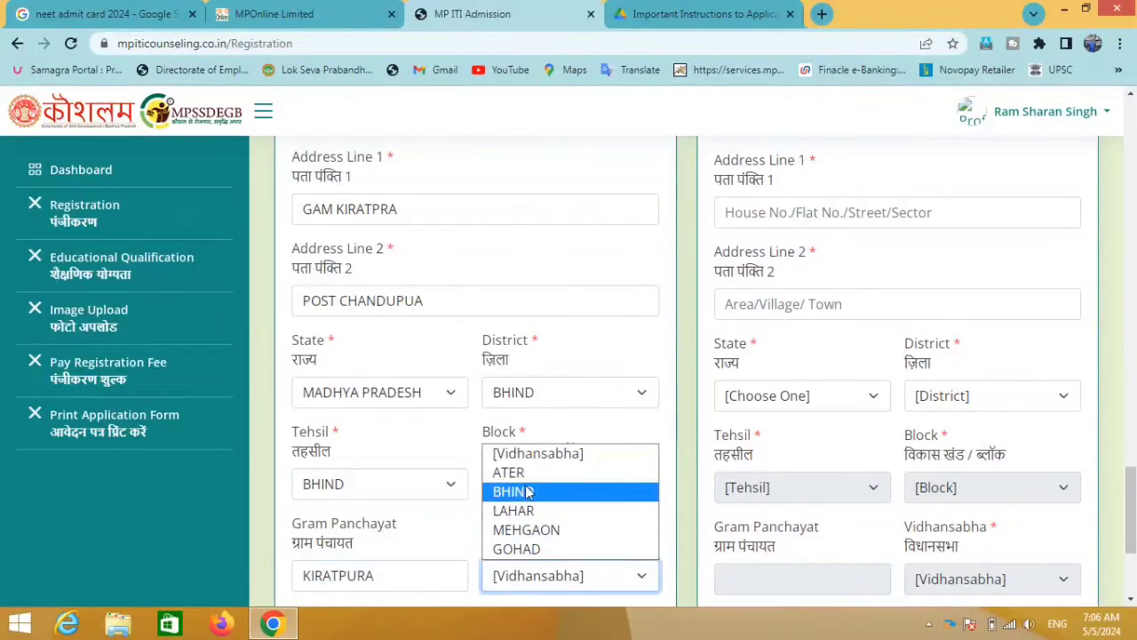
{"action": "left_click", "coordinate": [529, 492]}
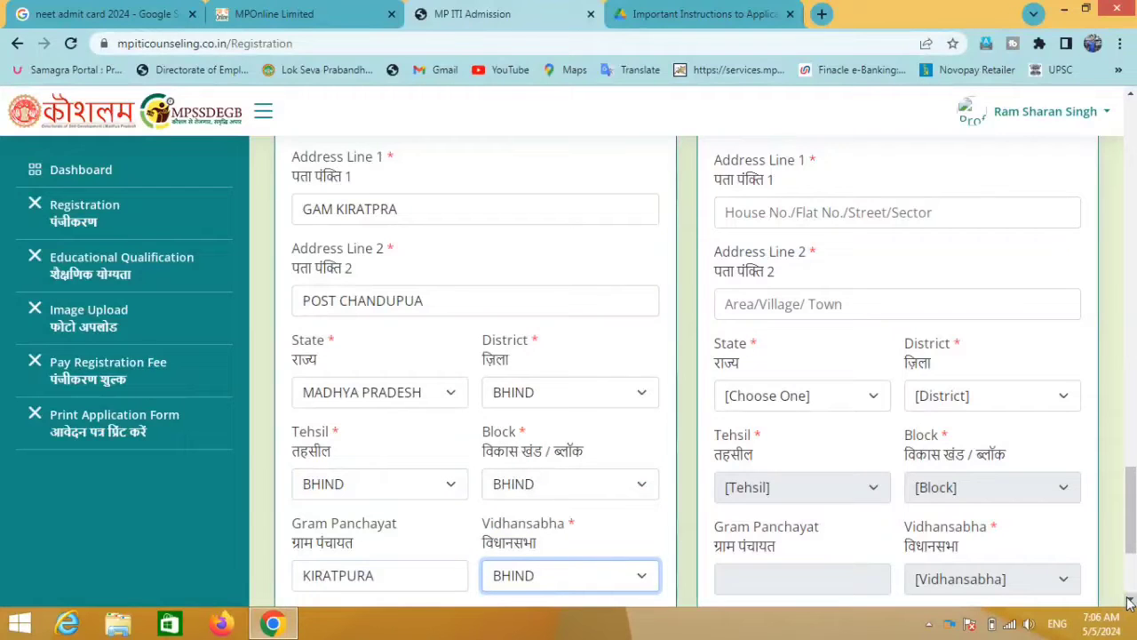
{"action": "scroll", "coordinate": [1128, 602], "scroll_direction": "down", "scroll_amount": 3}
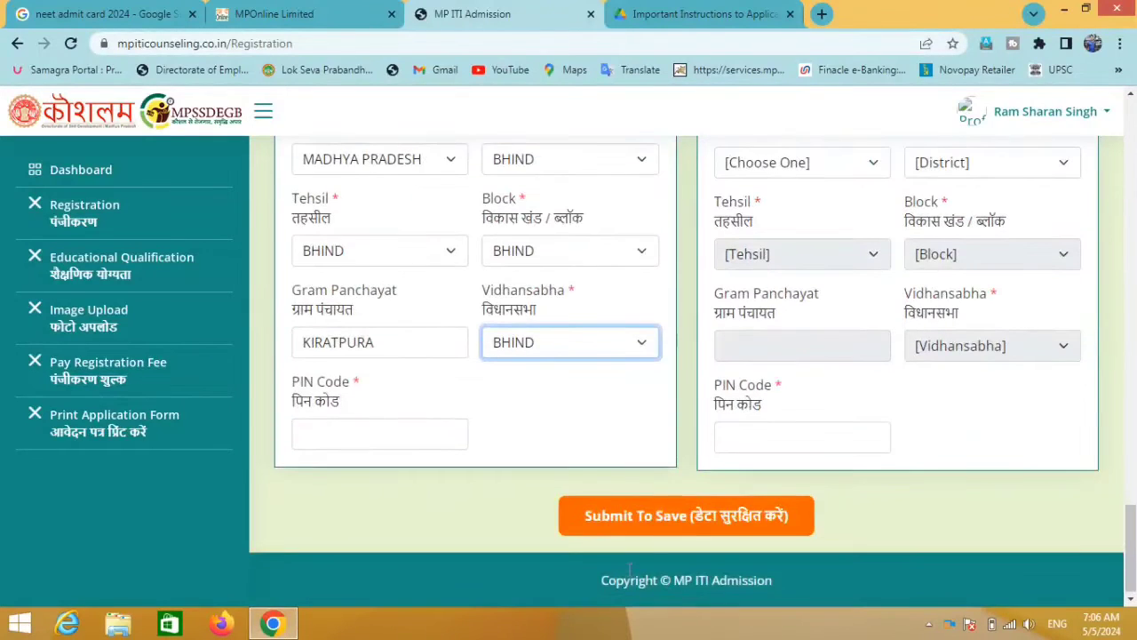
Step: Enter the present address PIN code and mark the permanent address as same as present
{"action": "left_click", "coordinate": [316, 432]}
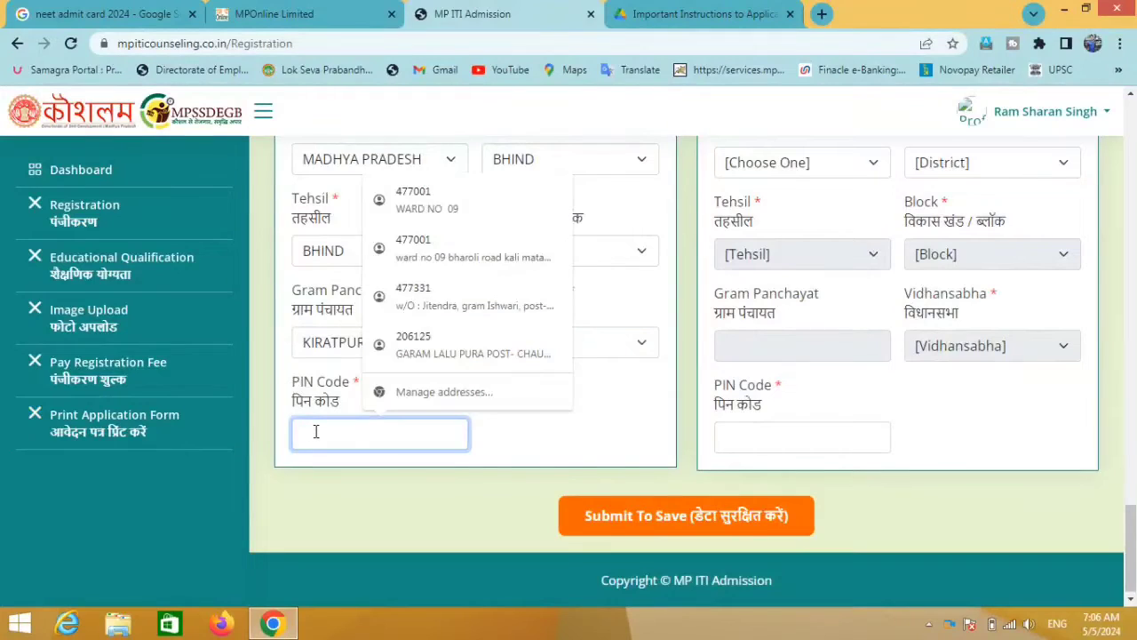
{"action": "type", "text": "47001"}
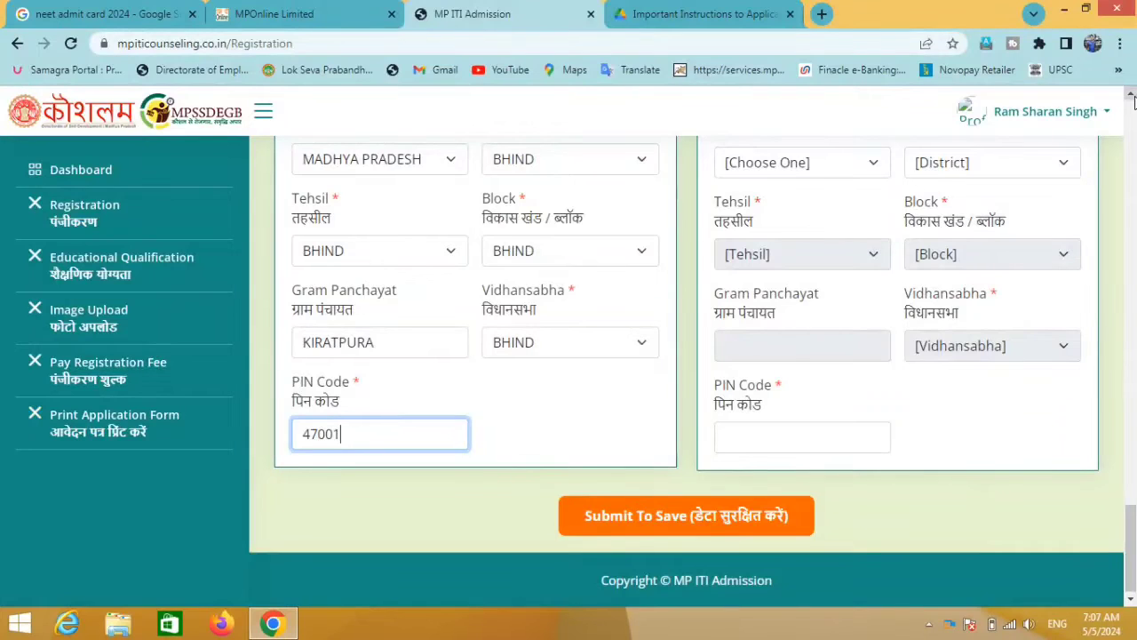
{"action": "scroll", "coordinate": [1134, 102], "scroll_direction": "up", "scroll_amount": 4}
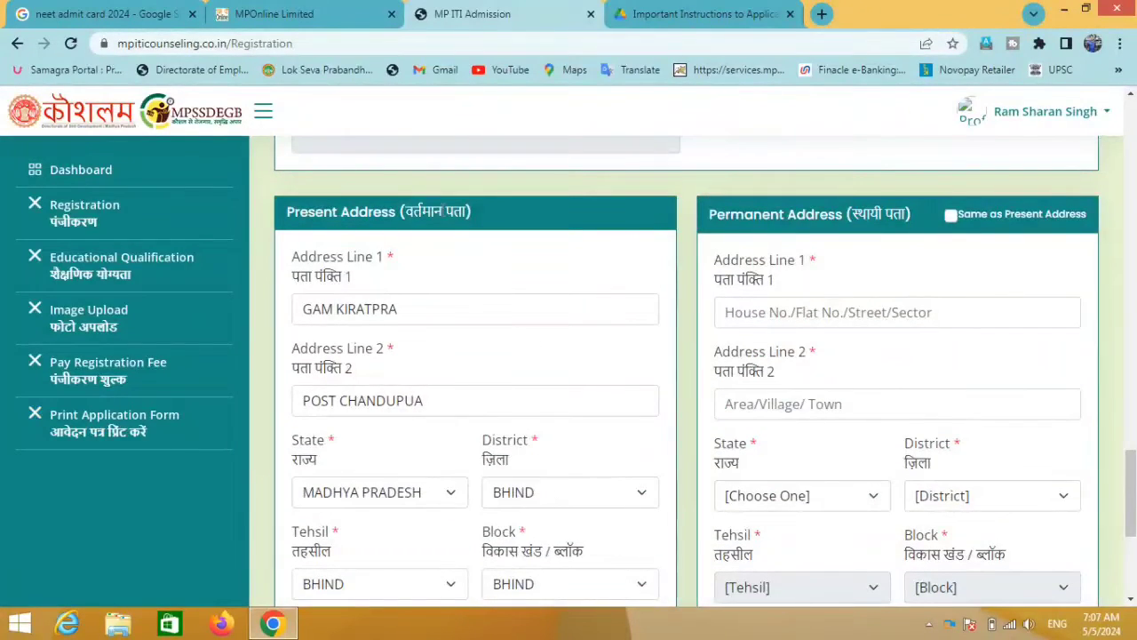
{"action": "left_click", "coordinate": [951, 218]}
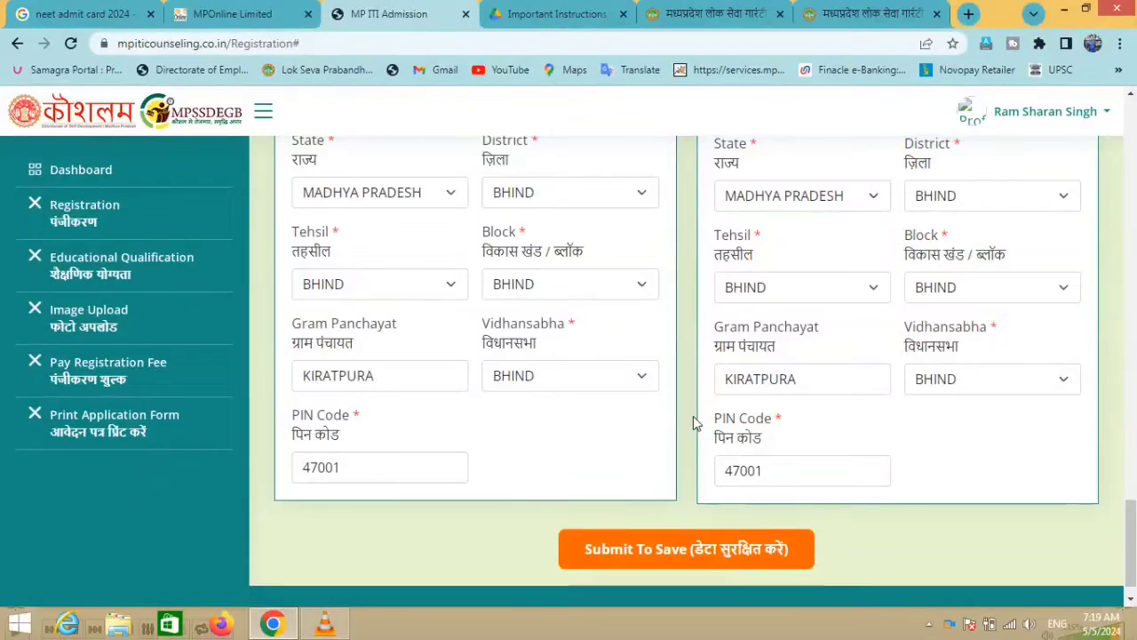
Step: Submit and confirm saving the registration details, then acknowledge the success message
{"action": "left_click", "coordinate": [619, 560]}
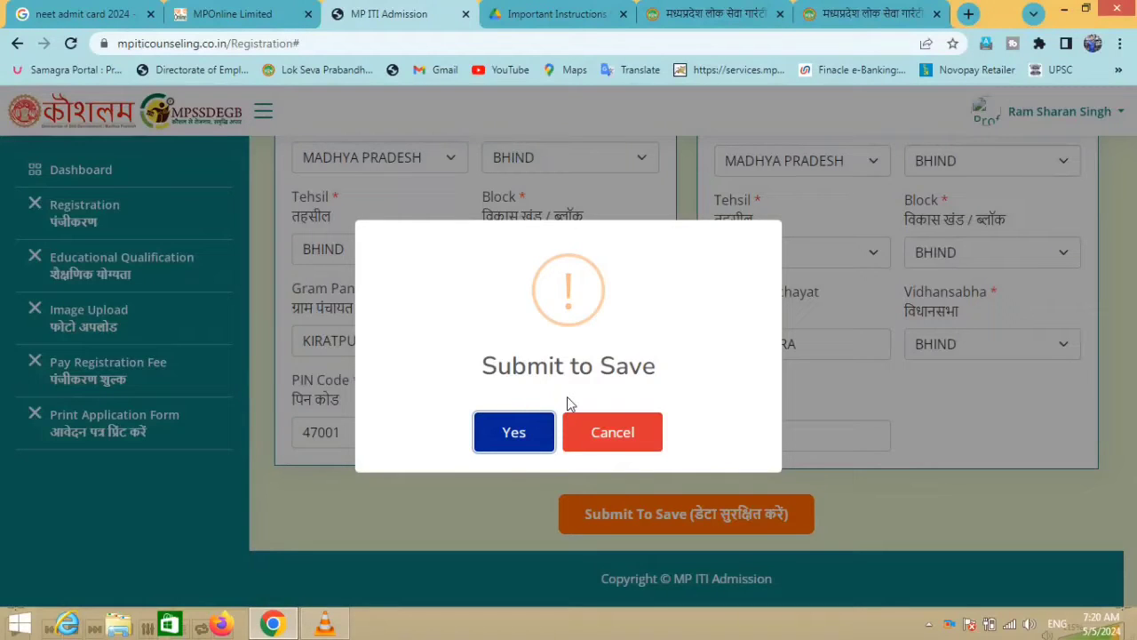
{"action": "left_click", "coordinate": [512, 432]}
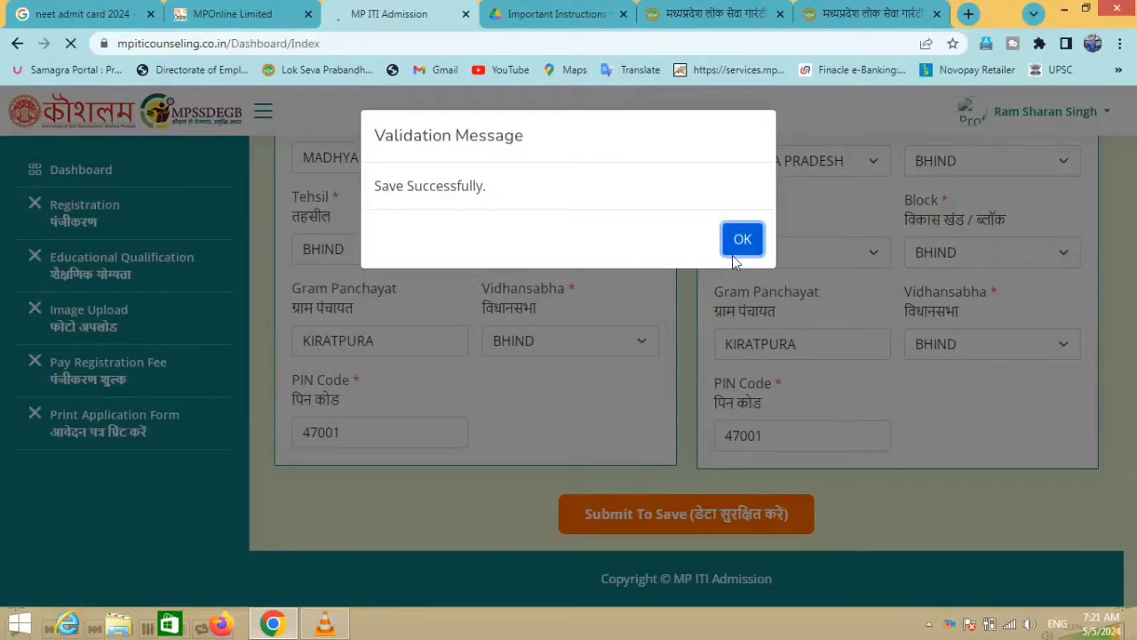
{"action": "left_click", "coordinate": [745, 229]}
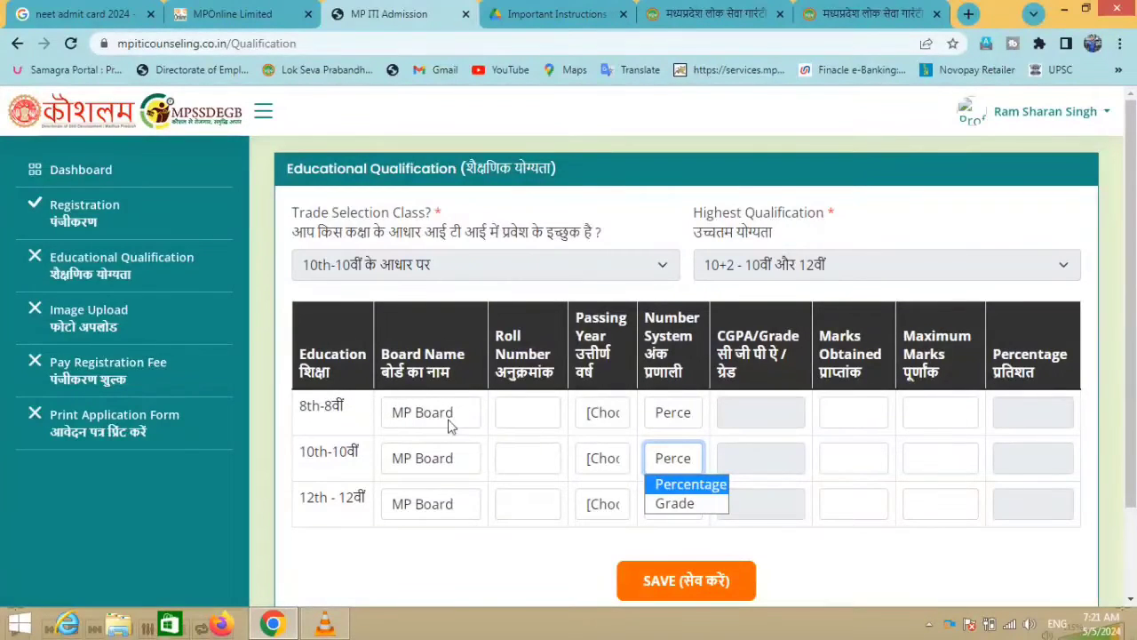
Step: Enter the 10th roll number, passing year 2024 and the Percentage number system
{"action": "left_click", "coordinate": [513, 467]}
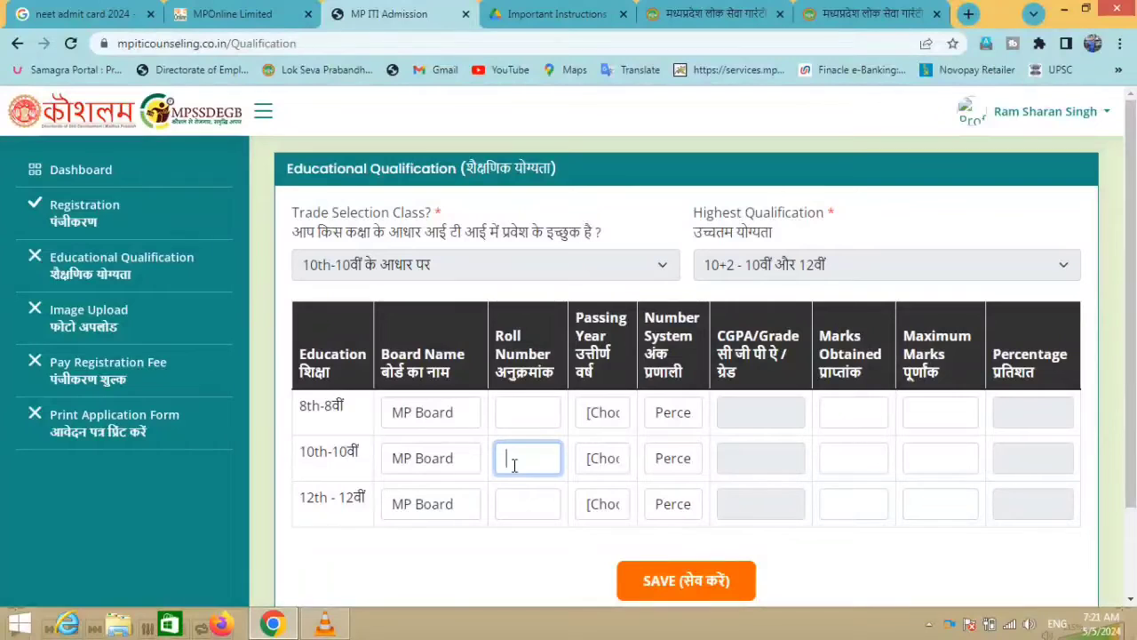
{"action": "key", "text": "BackSpace"}
{"action": "key", "text": "BackSpace"}
{"action": "key", "text": "BackSpace"}
{"action": "key", "text": "BackSpace"}
{"action": "key", "text": "BackSpace"}
{"action": "key", "text": "BackSpace"}
{"action": "left_click", "coordinate": [599, 464]}
{"action": "left_click", "coordinate": [599, 463]}
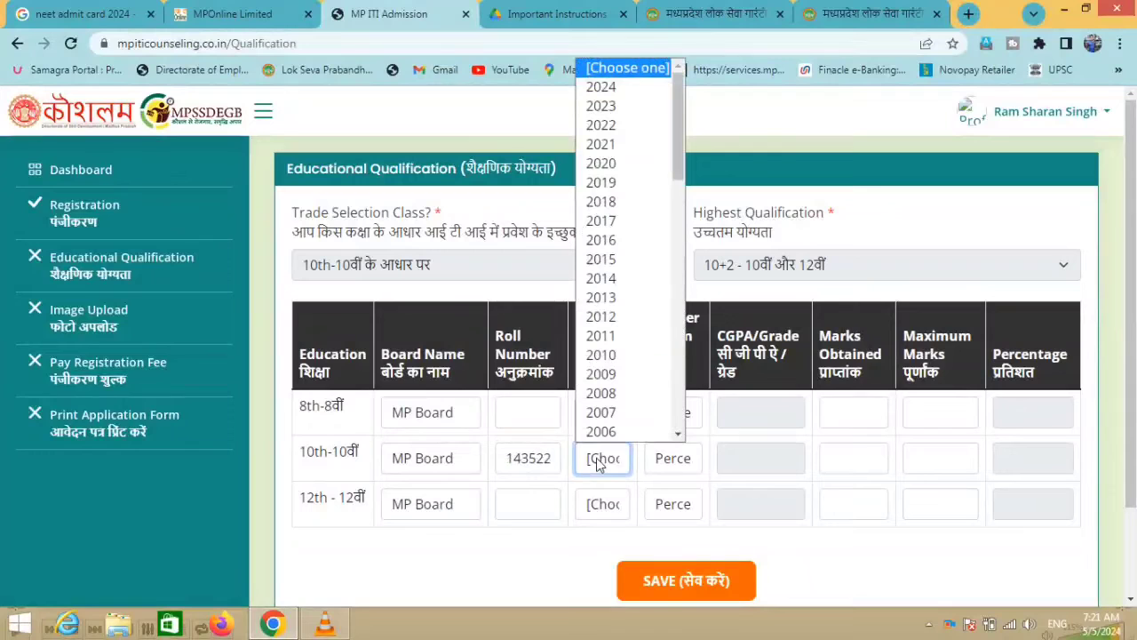
{"action": "left_click", "coordinate": [611, 87]}
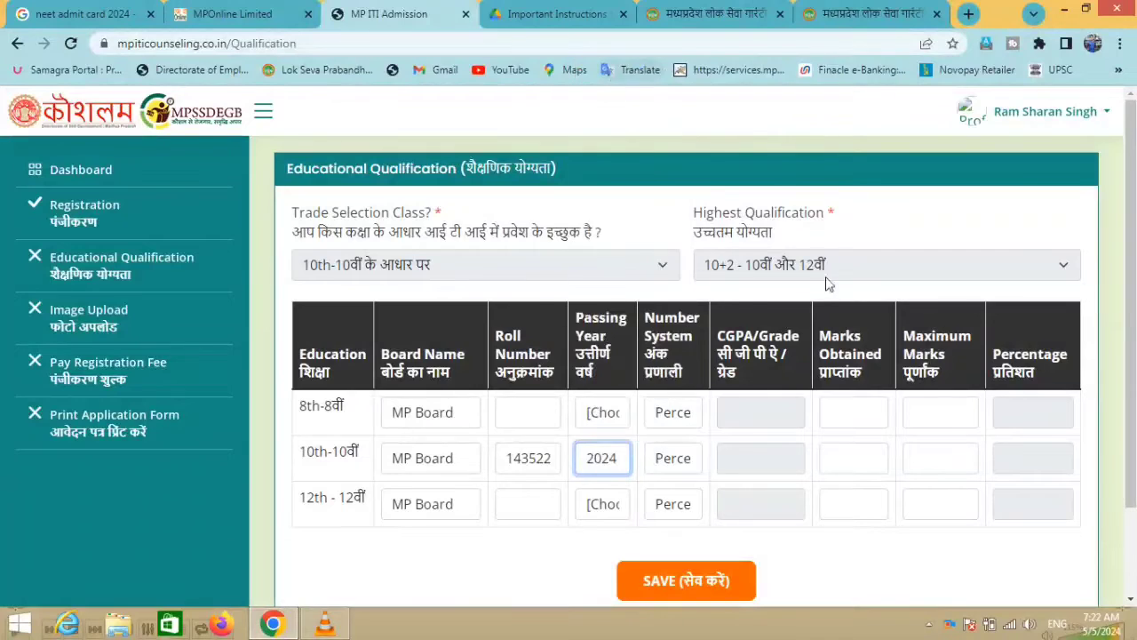
{"action": "left_click", "coordinate": [664, 459]}
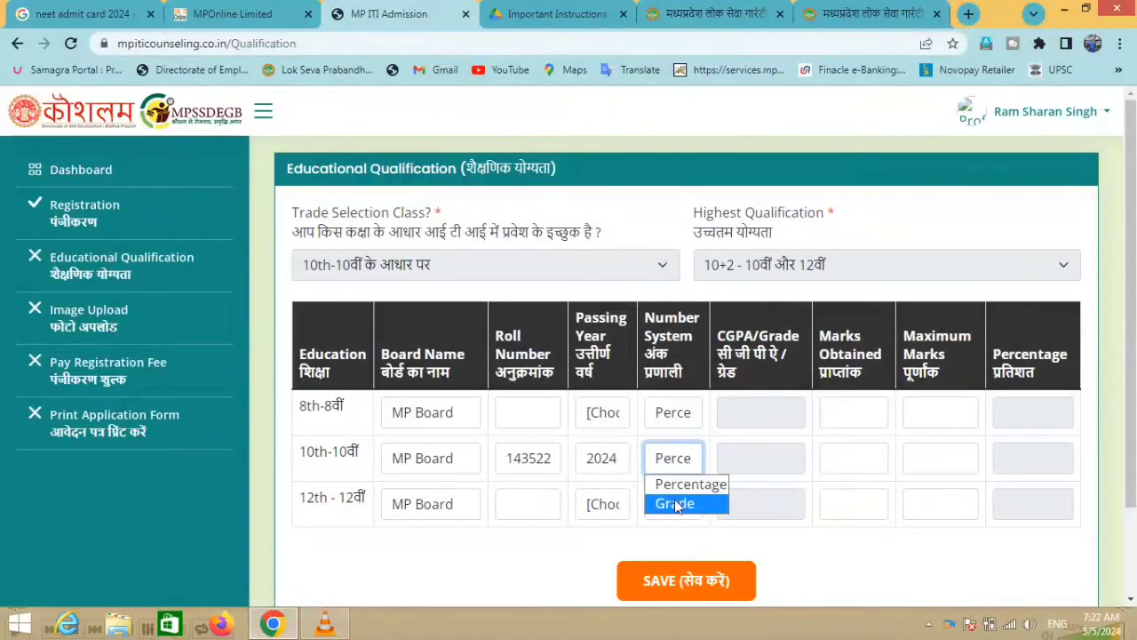
{"action": "left_click", "coordinate": [675, 486]}
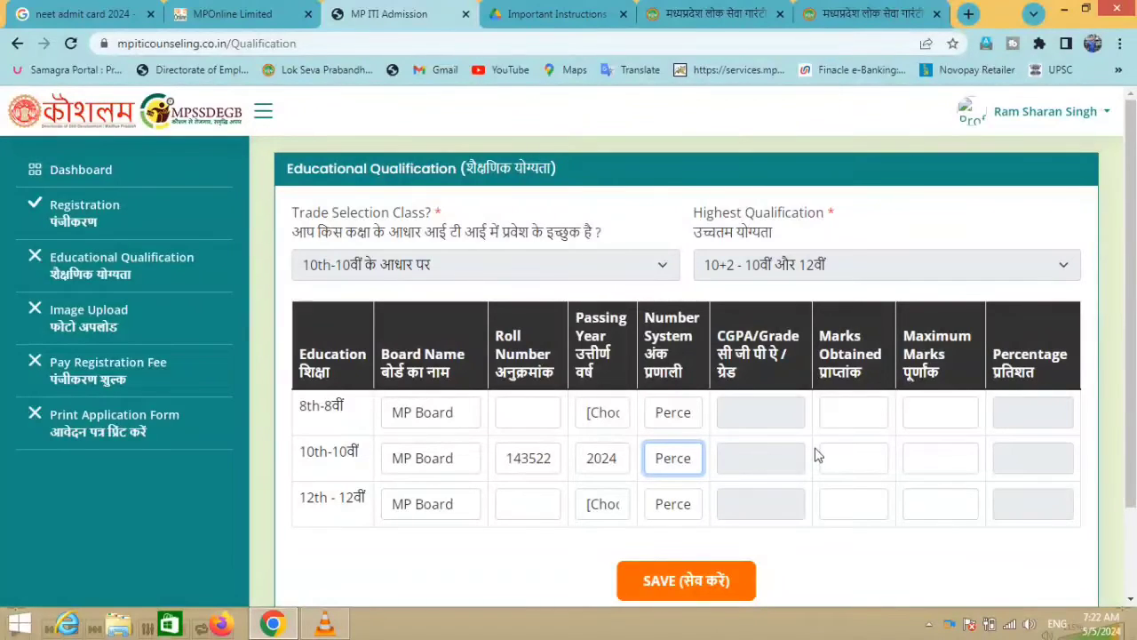
Step: Enter 10th marks as 350 out of 500, giving 70.00 percent
{"action": "left_click", "coordinate": [846, 461]}
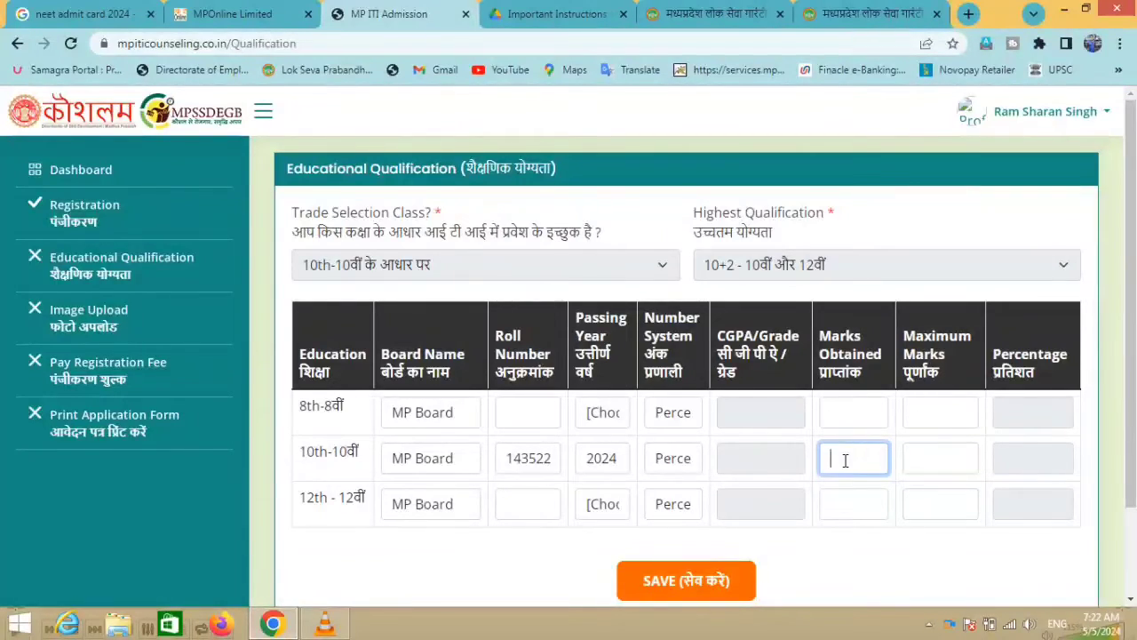
{"action": "type", "text": "3"}
{"action": "type", "text": "11"}
{"action": "key", "text": "BackSpace"}
{"action": "key", "text": "BackSpace"}
{"action": "key", "text": "BackSpace"}
{"action": "type", "text": "350"}
{"action": "left_click", "coordinate": [937, 459]}
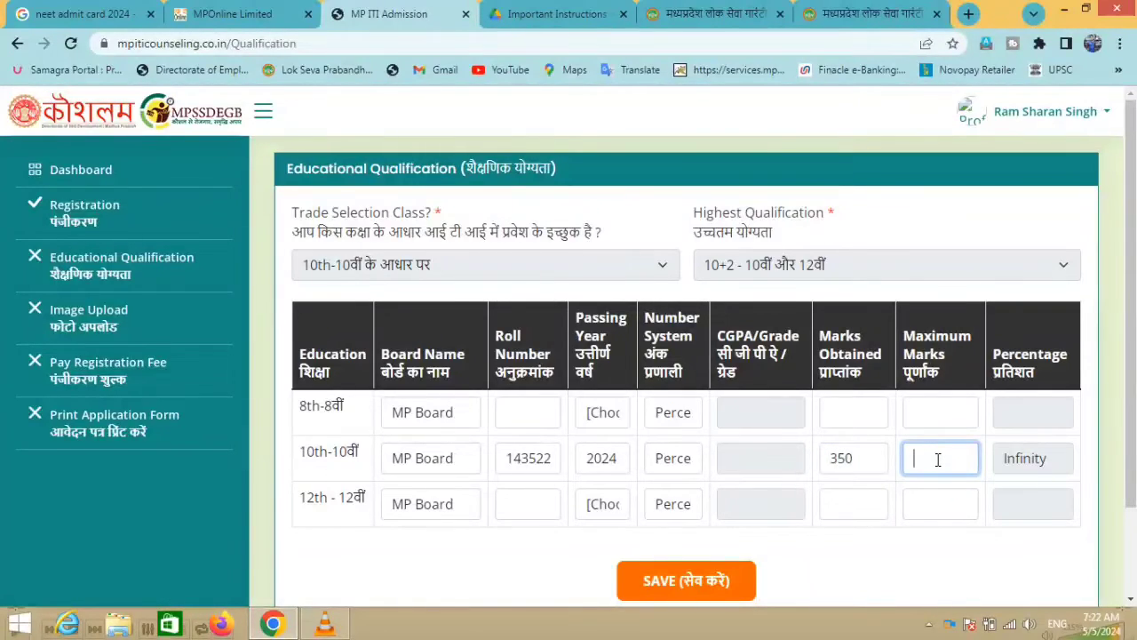
{"action": "type", "text": "500"}
{"action": "left_click", "coordinate": [929, 574]}
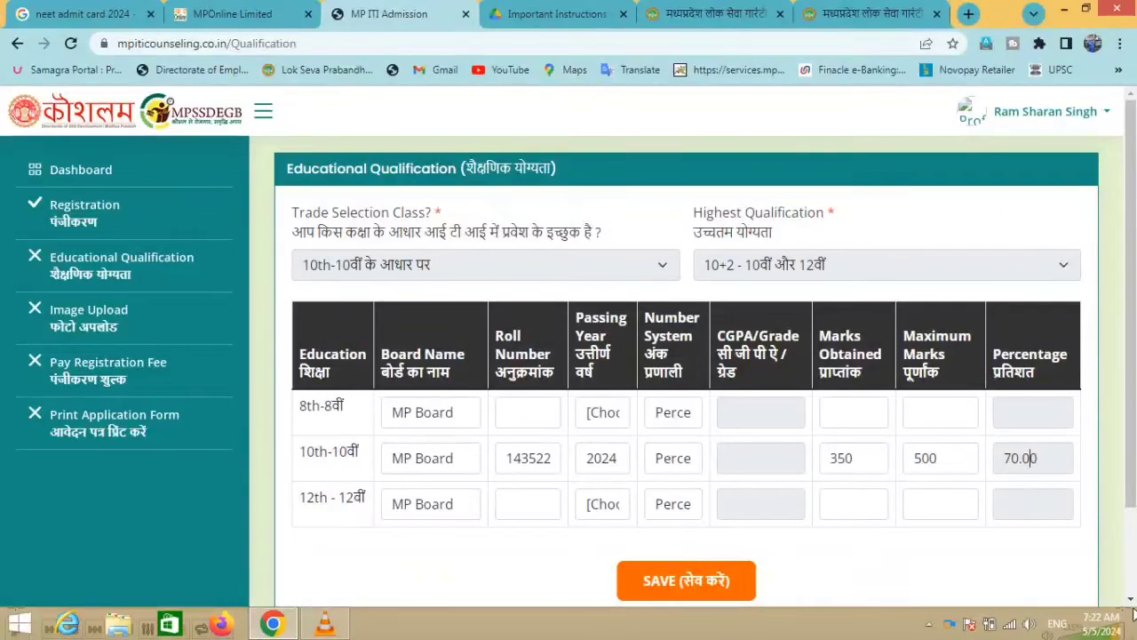
{"action": "left_click", "coordinate": [1132, 600]}
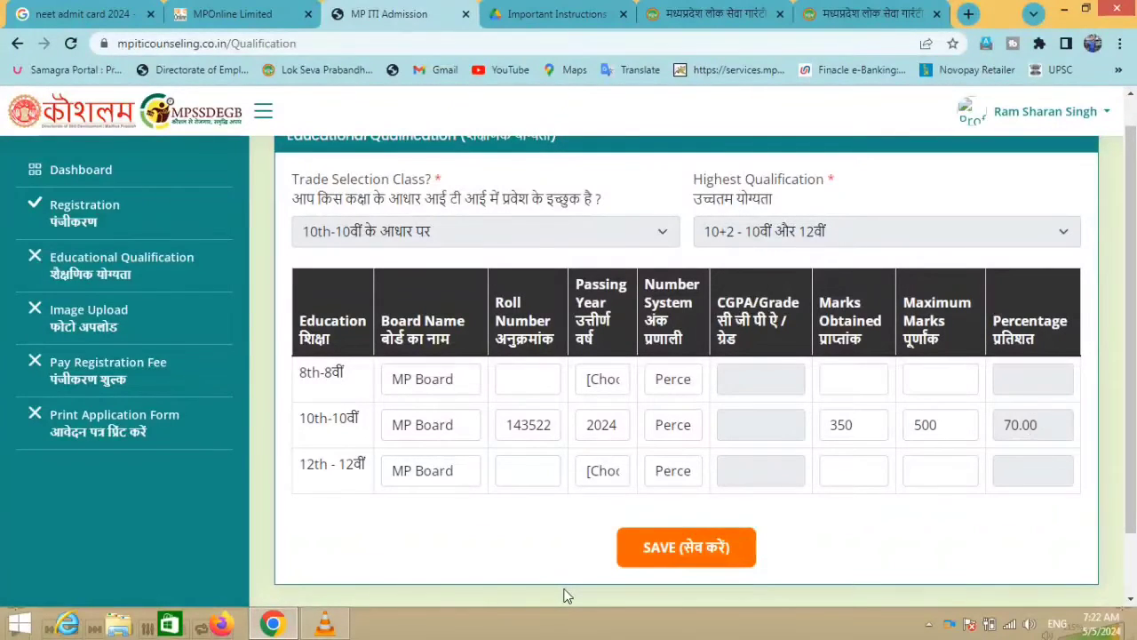
Step: Save the qualification details, dismiss the confirmation, and go to Image Upload
{"action": "left_click", "coordinate": [655, 549]}
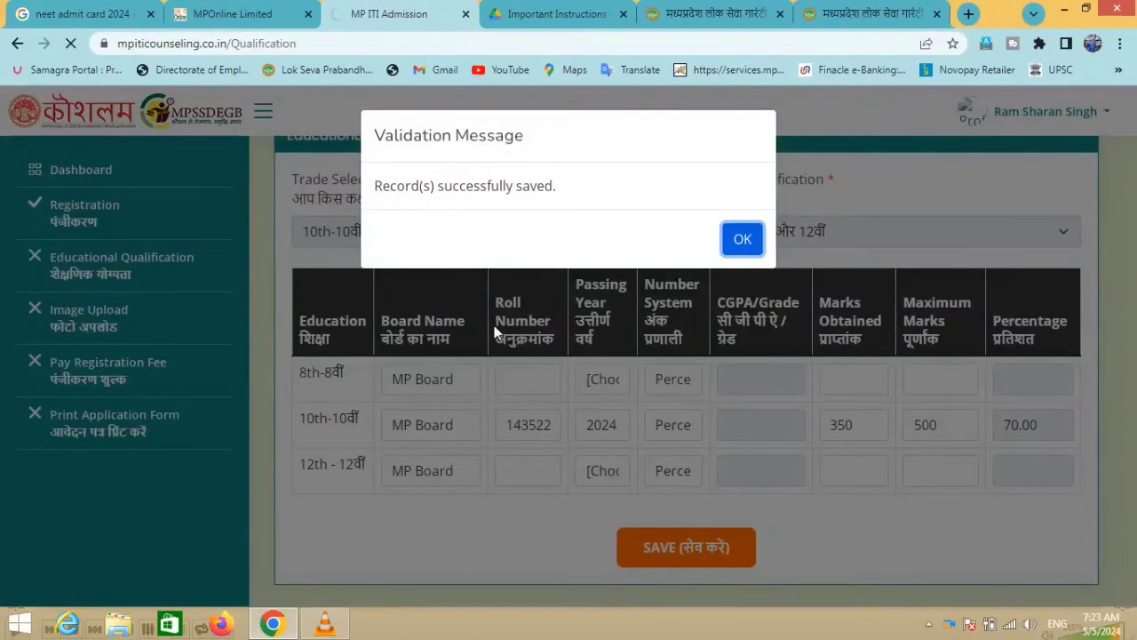
{"action": "left_click", "coordinate": [745, 243]}
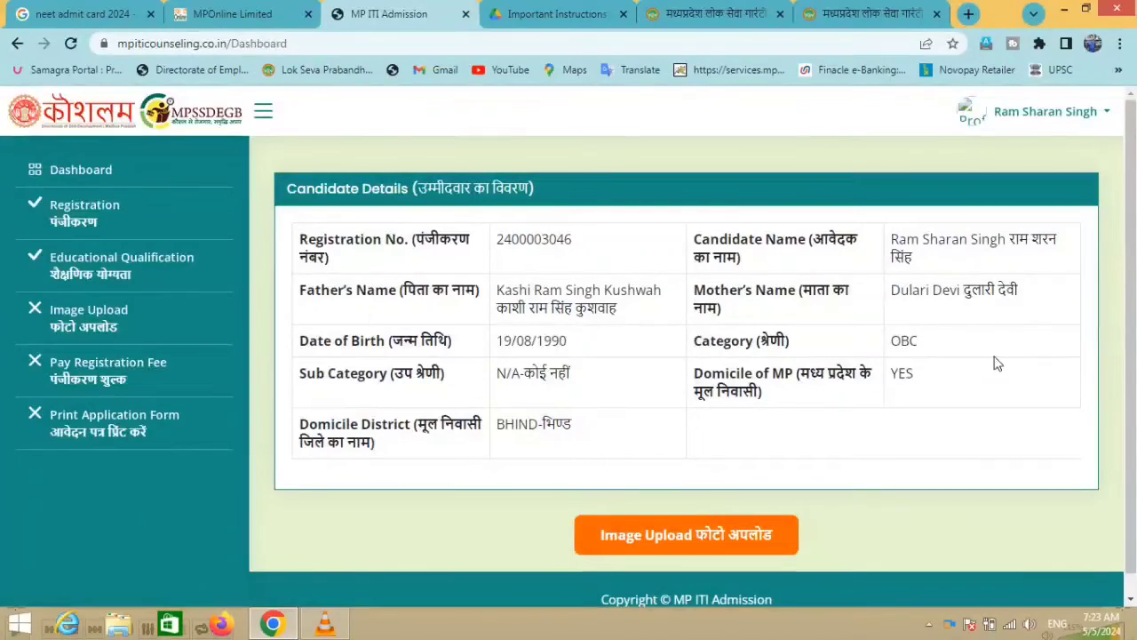
{"action": "left_click", "coordinate": [688, 540]}
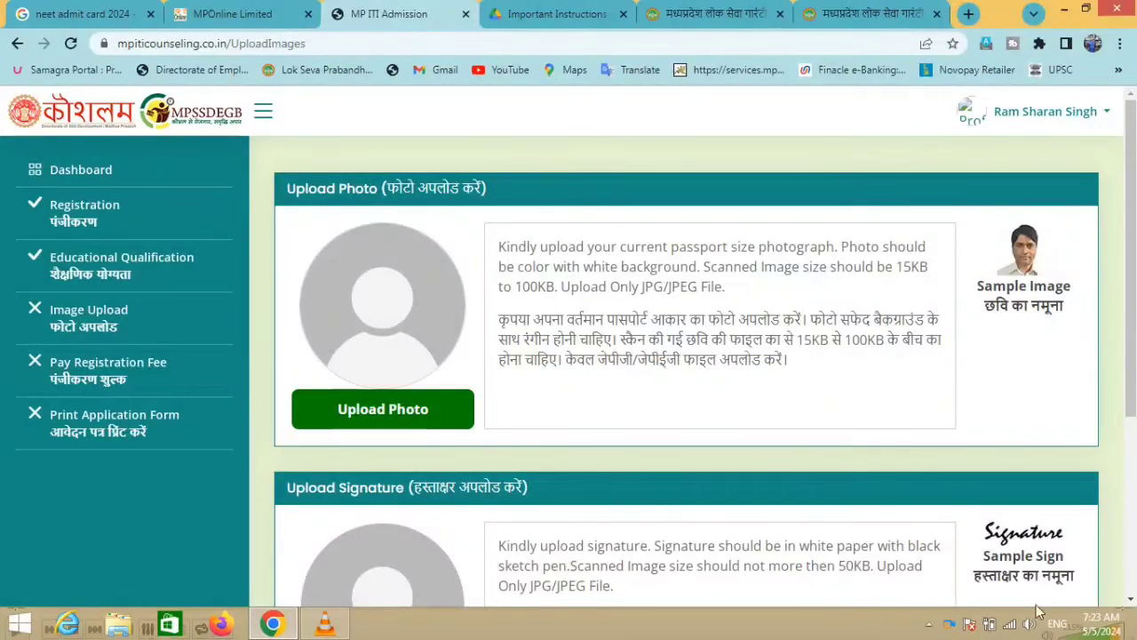
{"action": "left_click", "coordinate": [1131, 600]}
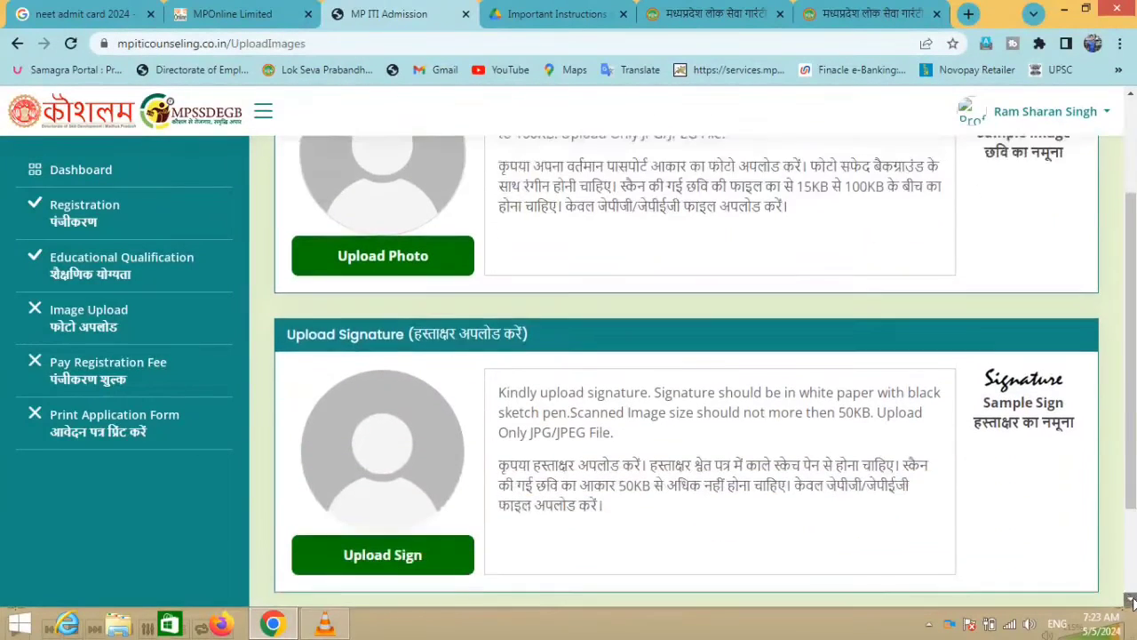
{"action": "left_click", "coordinate": [1131, 600]}
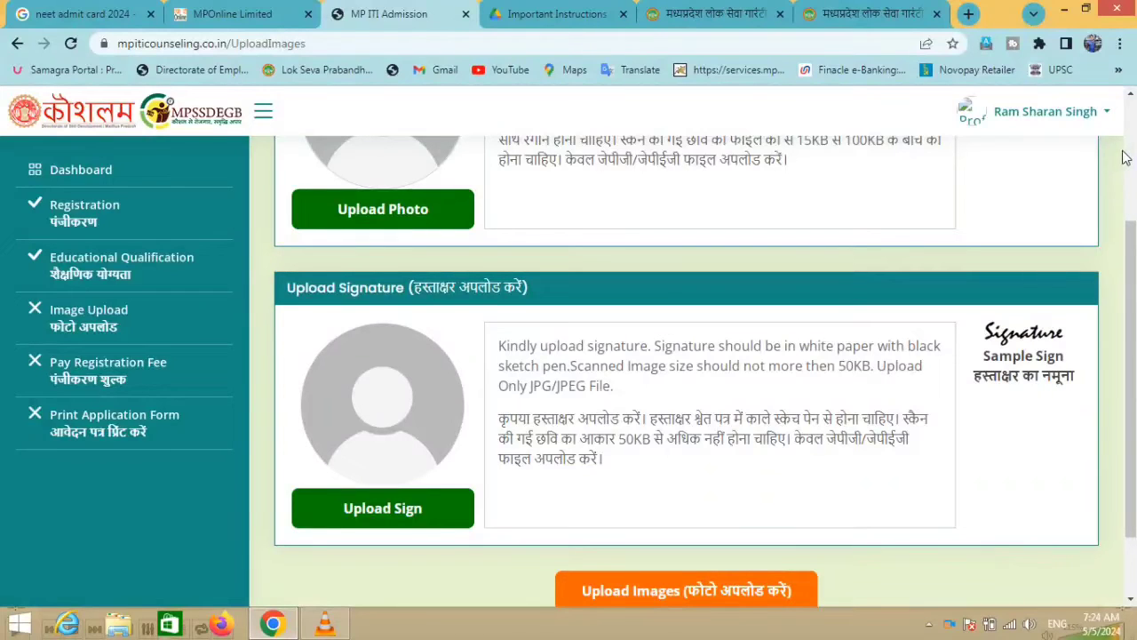
{"action": "left_click", "coordinate": [1131, 96]}
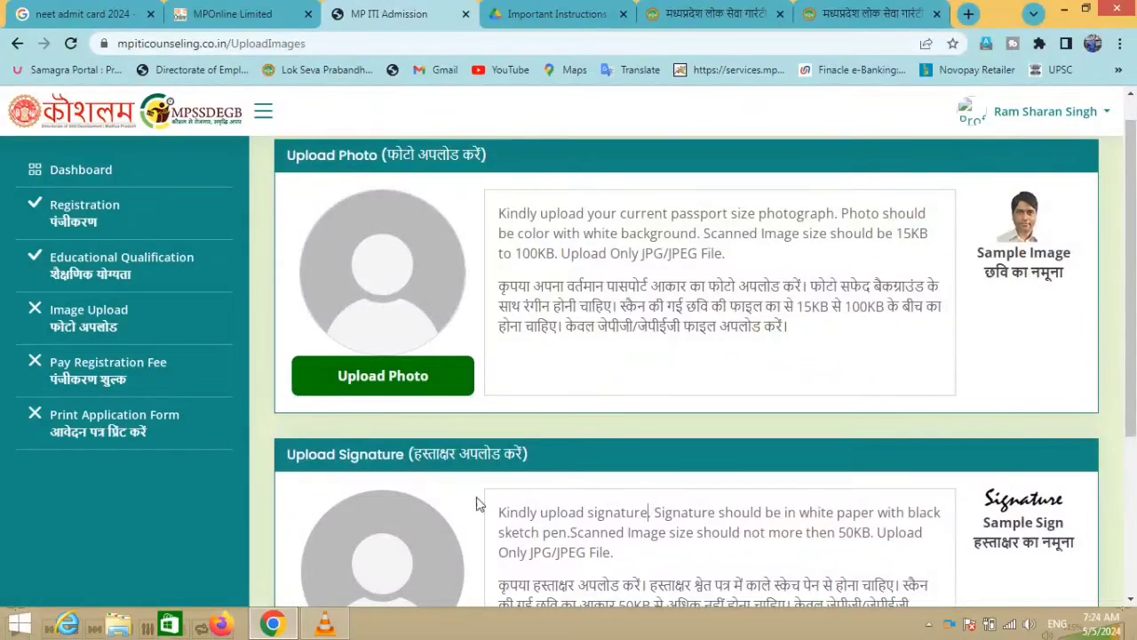
Step: Upload HJHLK as the passport photo after the 'download' image is rejected for size
{"action": "left_click", "coordinate": [395, 374]}
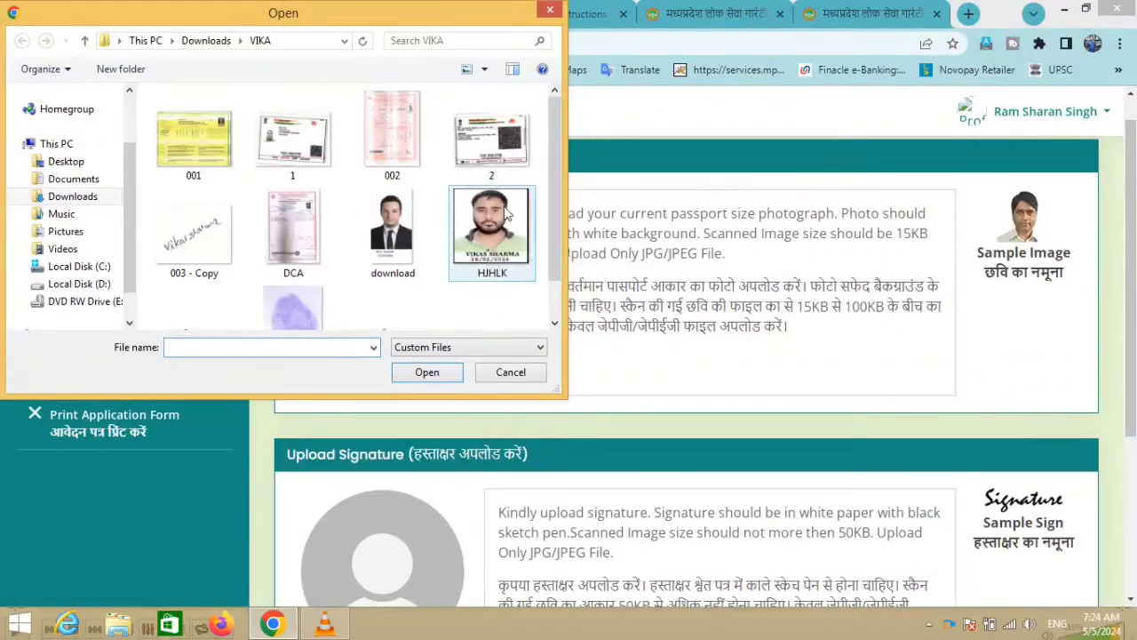
{"action": "left_click", "coordinate": [389, 235]}
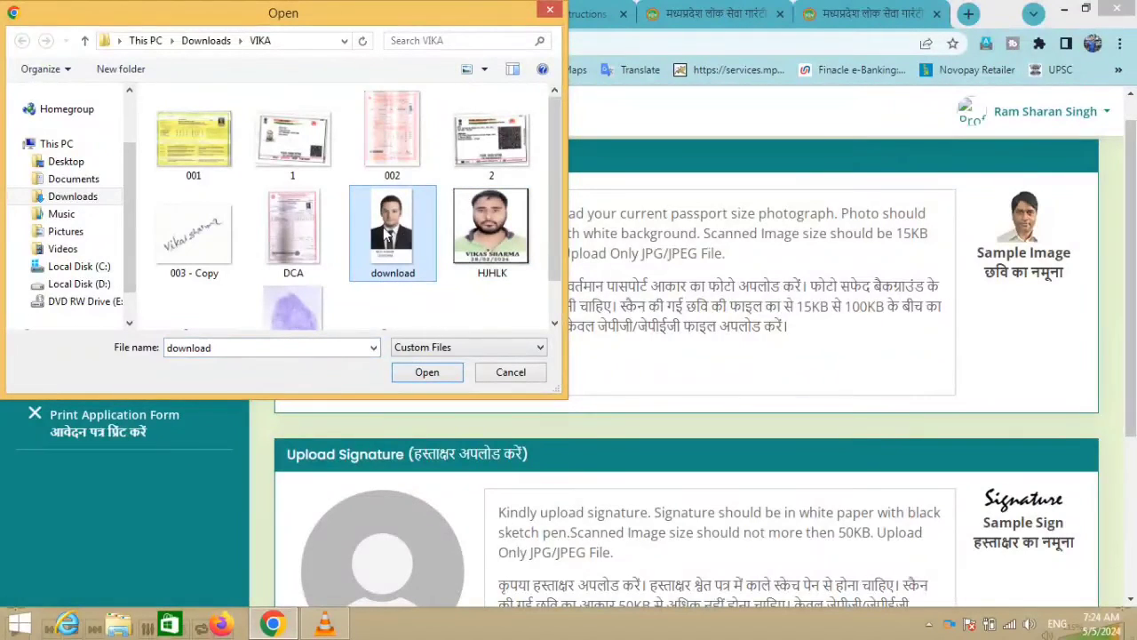
{"action": "left_click", "coordinate": [426, 372]}
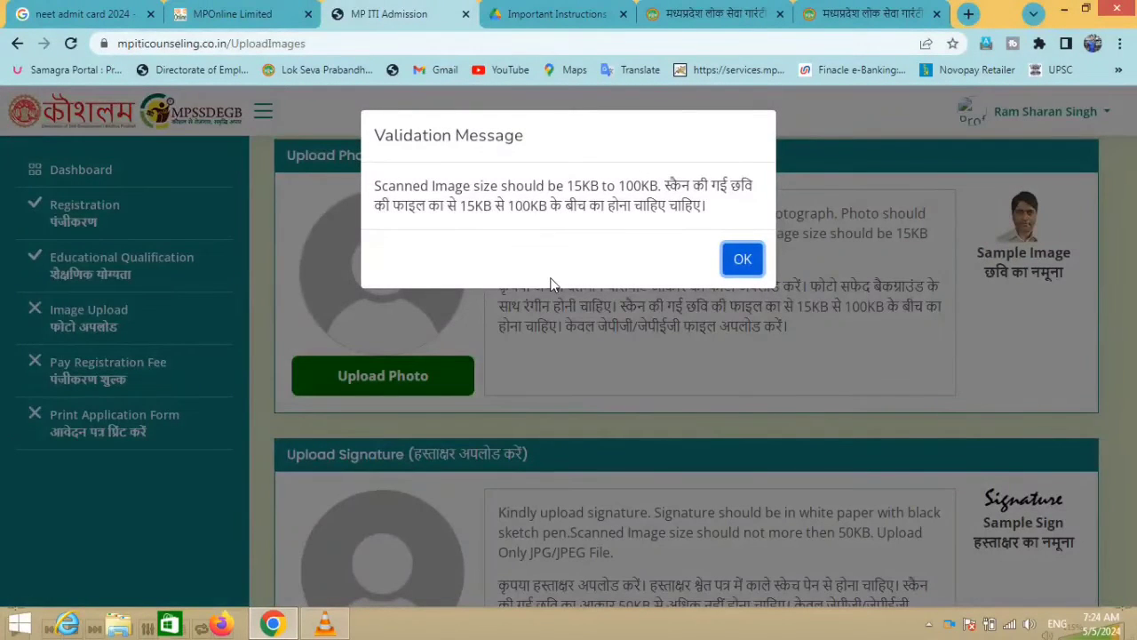
{"action": "left_click", "coordinate": [743, 260]}
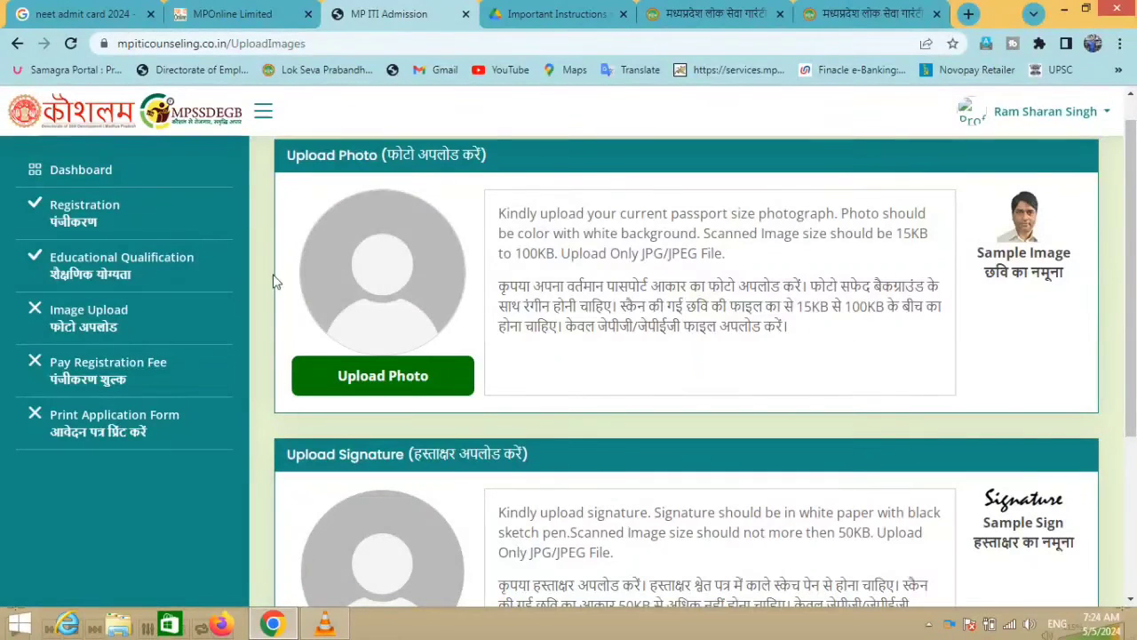
{"action": "left_click", "coordinate": [354, 377]}
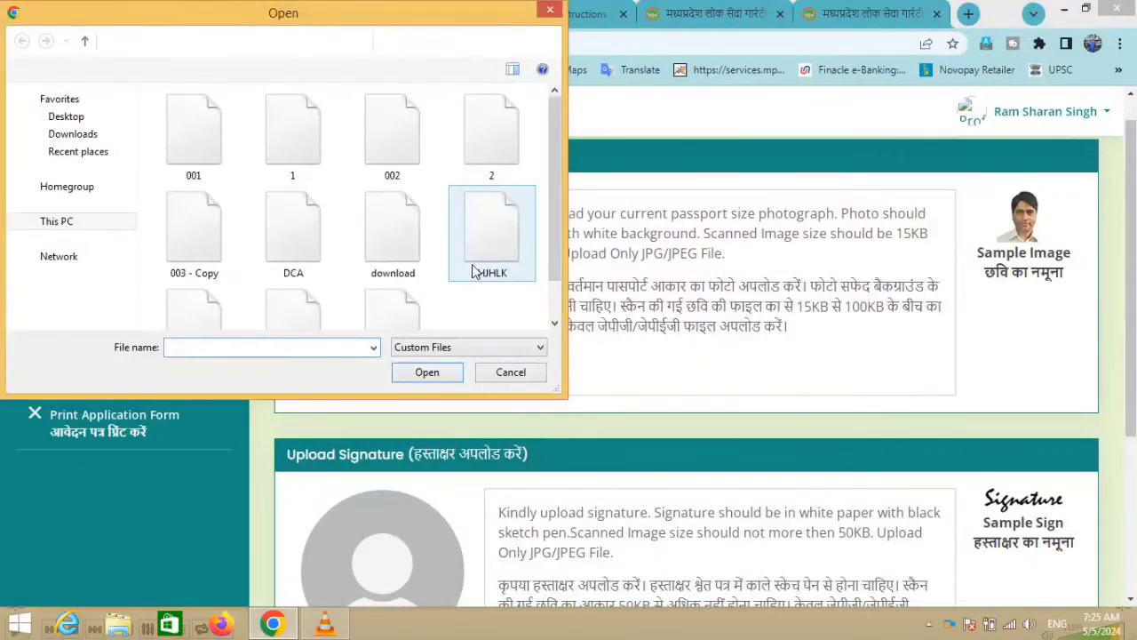
{"action": "type", "text": "HJHLK"}
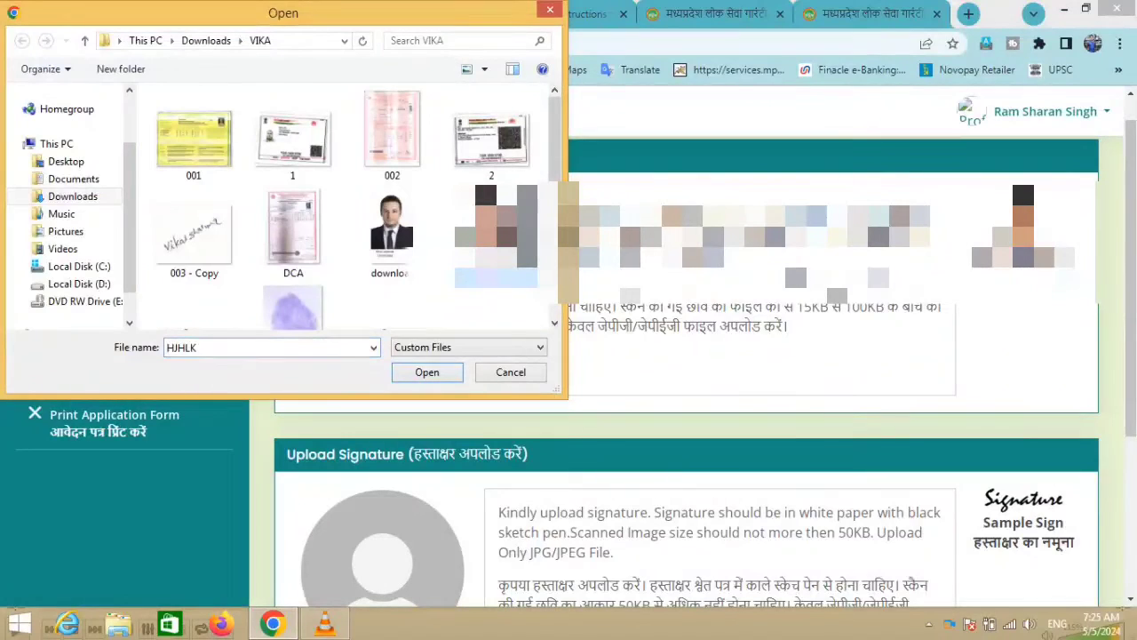
{"action": "left_click", "coordinate": [425, 373]}
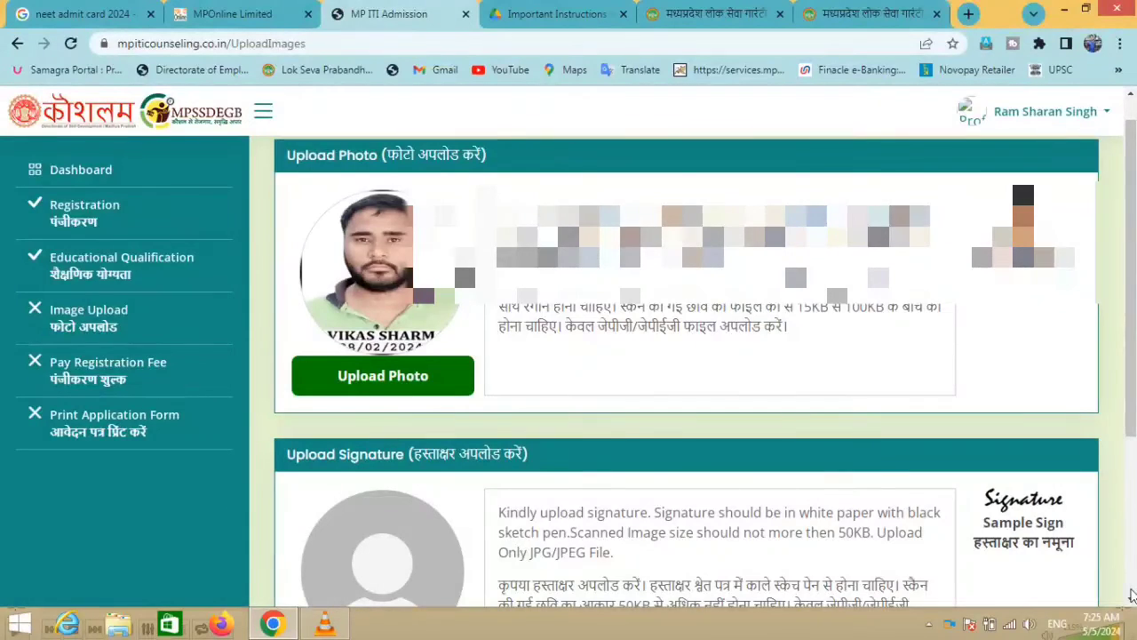
Step: Upload the '003 - Copy' image as the candidate's signature
{"action": "scroll", "coordinate": [902, 566], "scroll_direction": "down", "scroll_amount": 3}
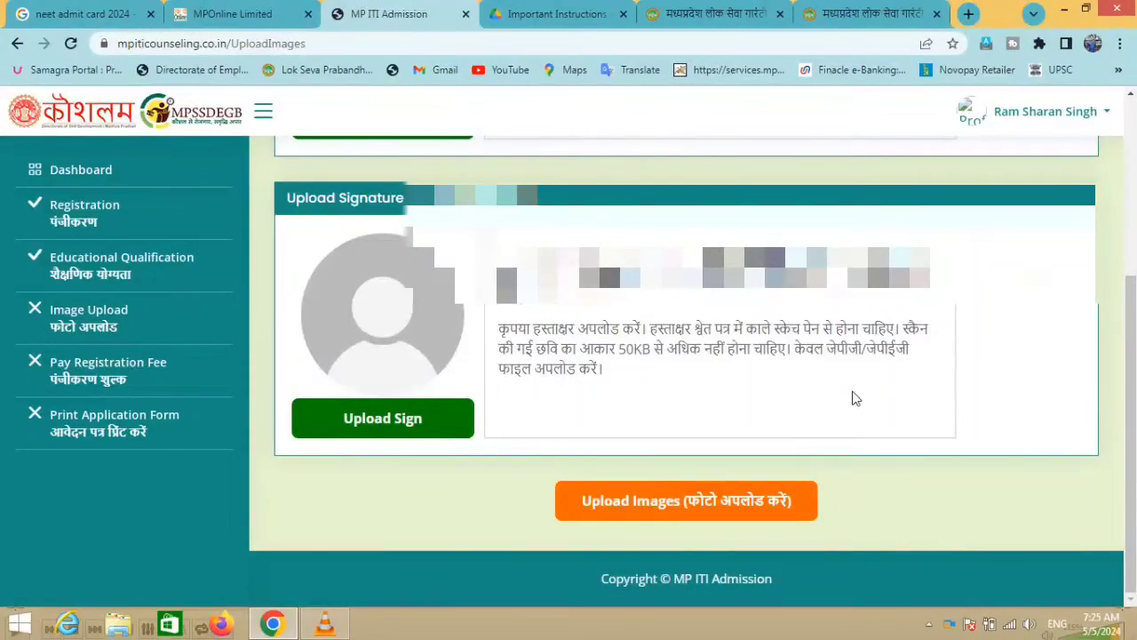
{"action": "left_click", "coordinate": [404, 415]}
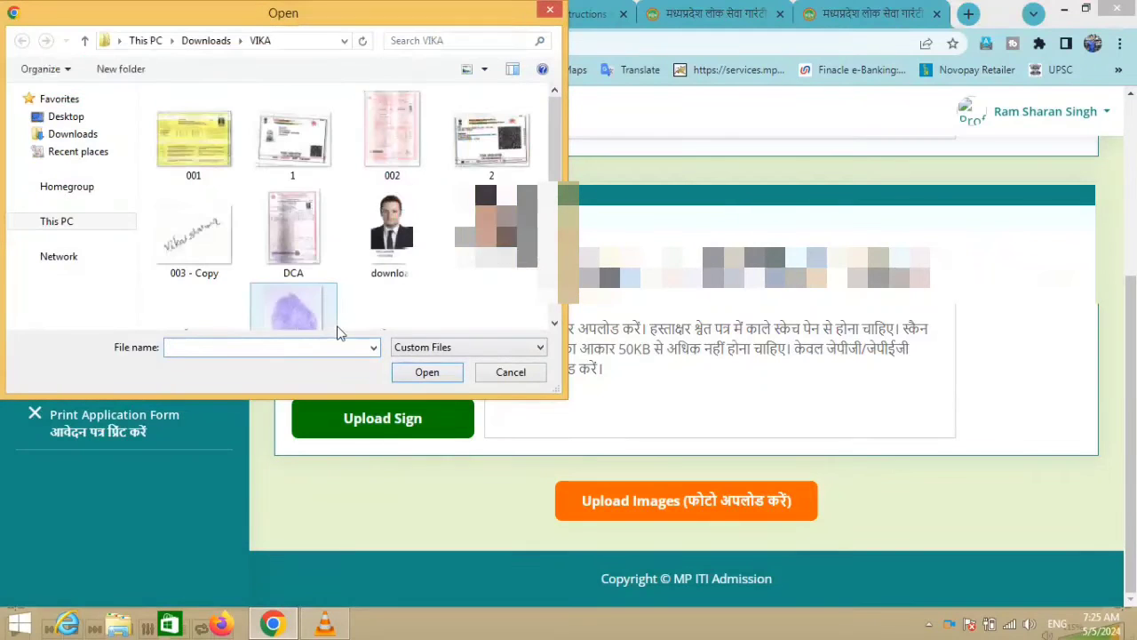
{"action": "left_click", "coordinate": [211, 251]}
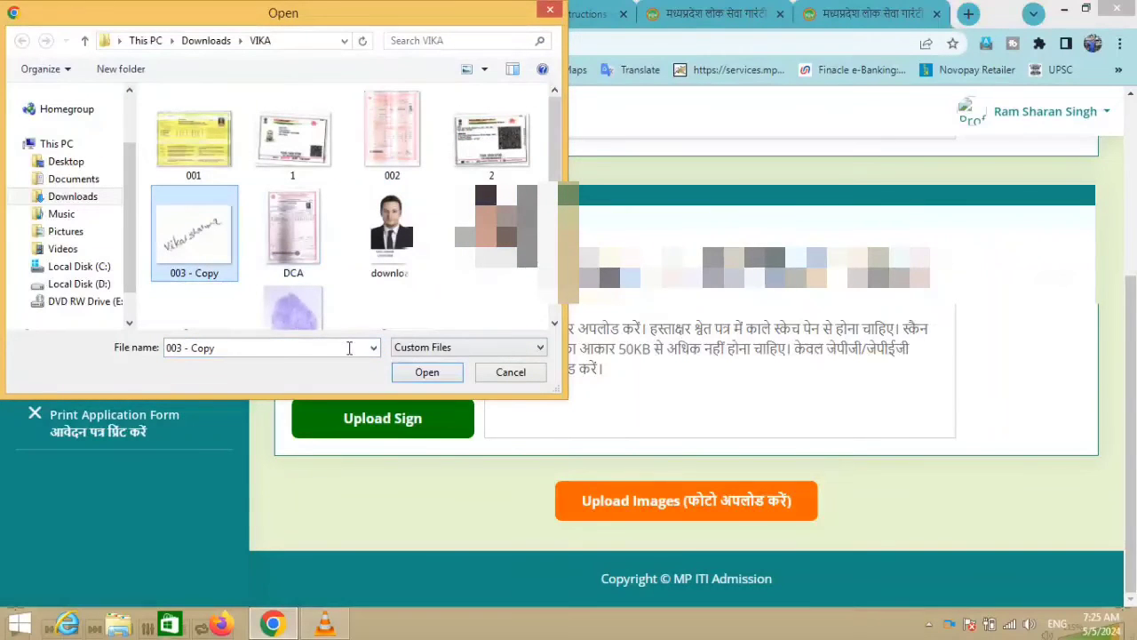
{"action": "left_click", "coordinate": [435, 379]}
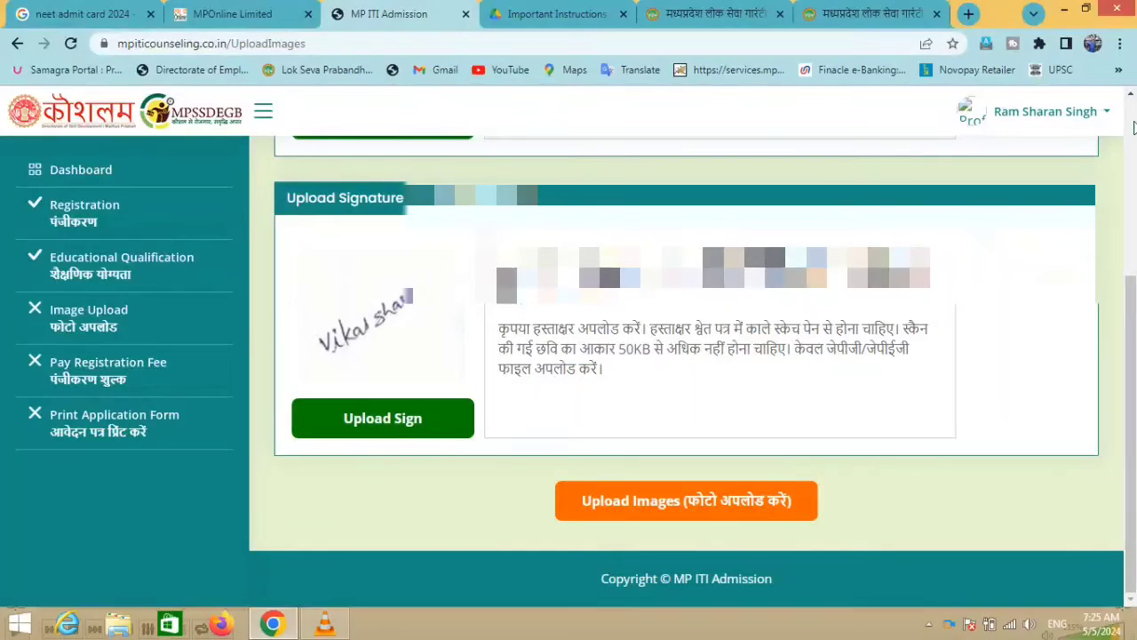
Step: Upload the photo and signature, accept the declaration, and confirm proceeding to the ₹15 Edufee registration payment
{"action": "left_click", "coordinate": [647, 503]}
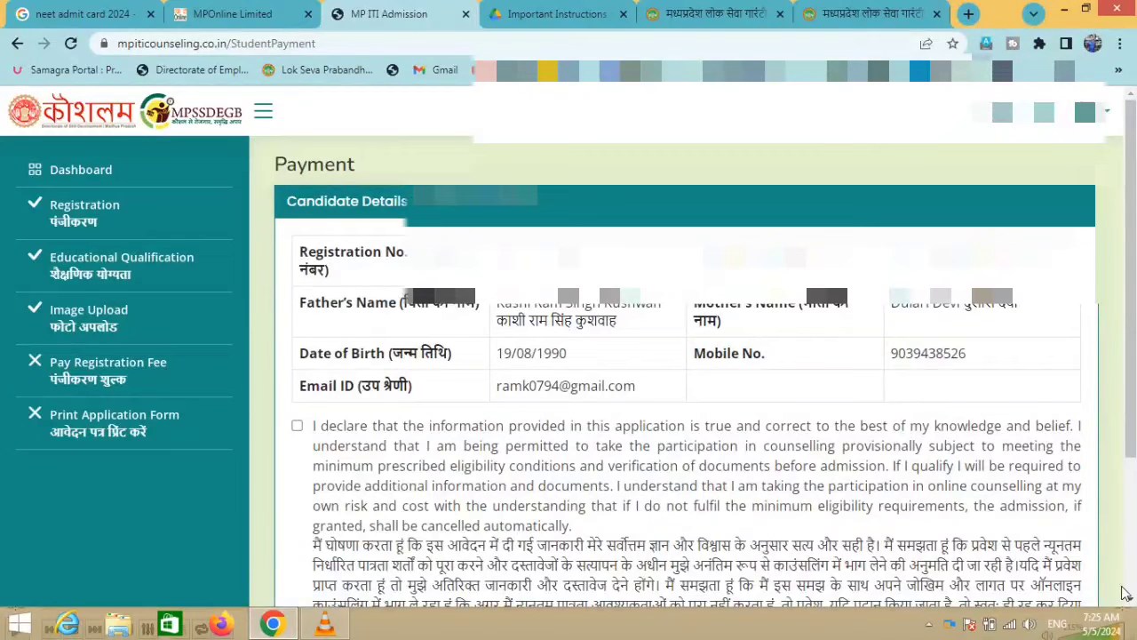
{"action": "scroll", "coordinate": [766, 565], "scroll_direction": "down", "scroll_amount": 3}
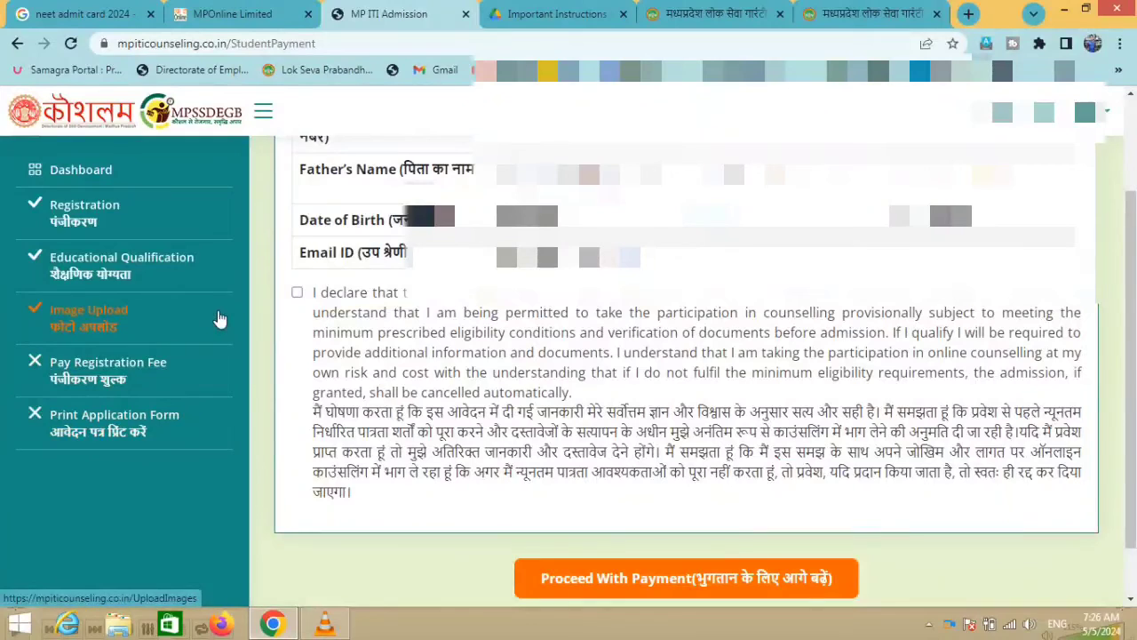
{"action": "left_click", "coordinate": [298, 293]}
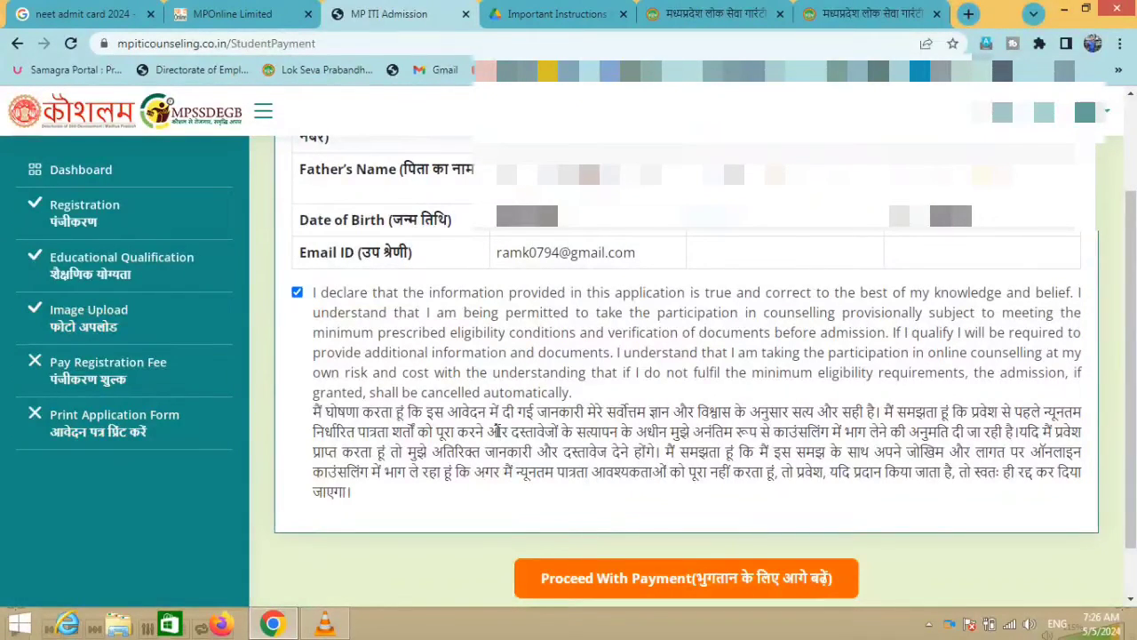
{"action": "left_click", "coordinate": [707, 585]}
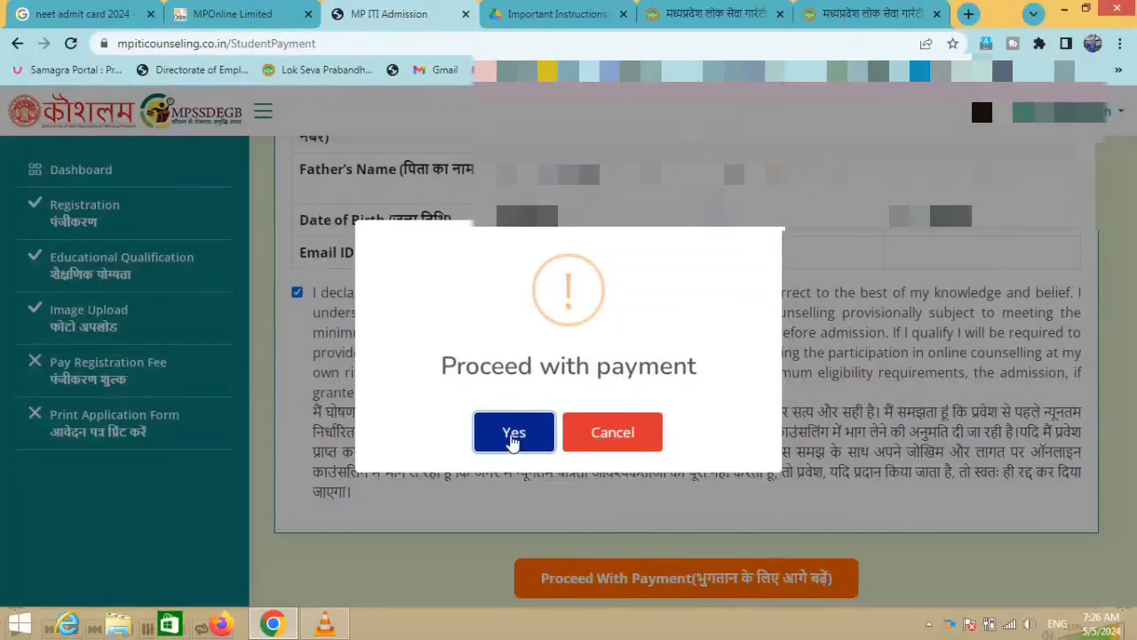
{"action": "left_click", "coordinate": [513, 436]}
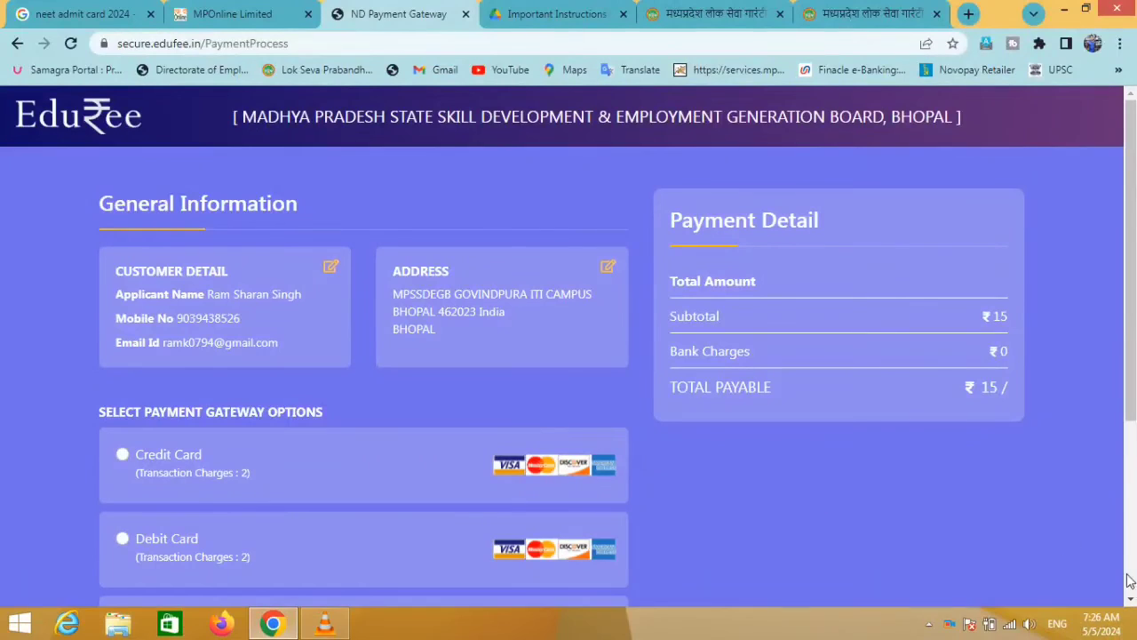
{"action": "left_click", "coordinate": [1131, 600]}
{"action": "scroll", "coordinate": [1131, 599], "scroll_direction": "down", "scroll_amount": 4}
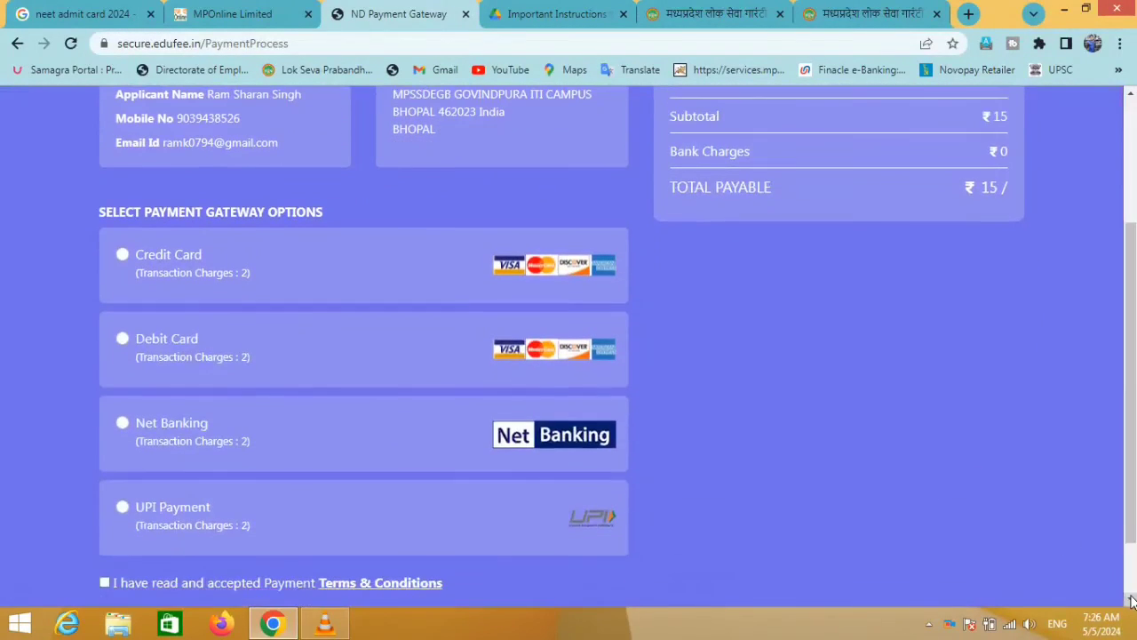